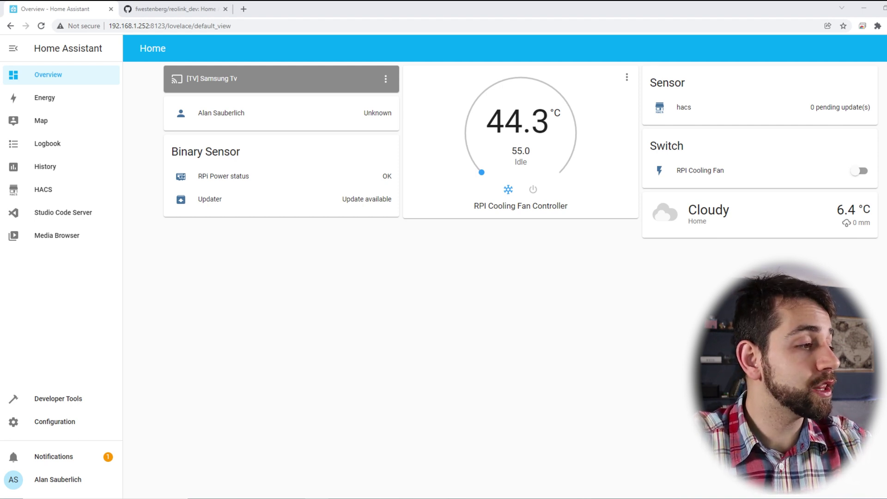
Open the list of new integrations to set up from the Devices & Services configuration
{"action": "left_click", "coordinate": [55, 421]}
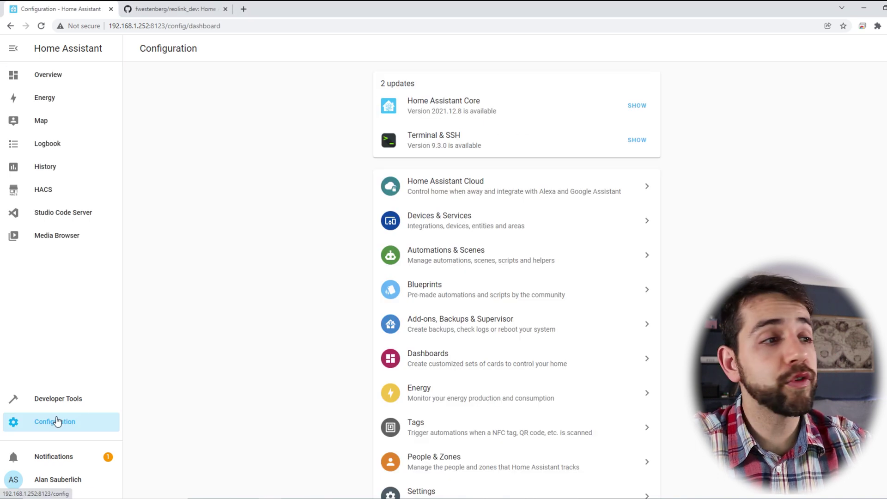
{"action": "left_click", "coordinate": [470, 226]}
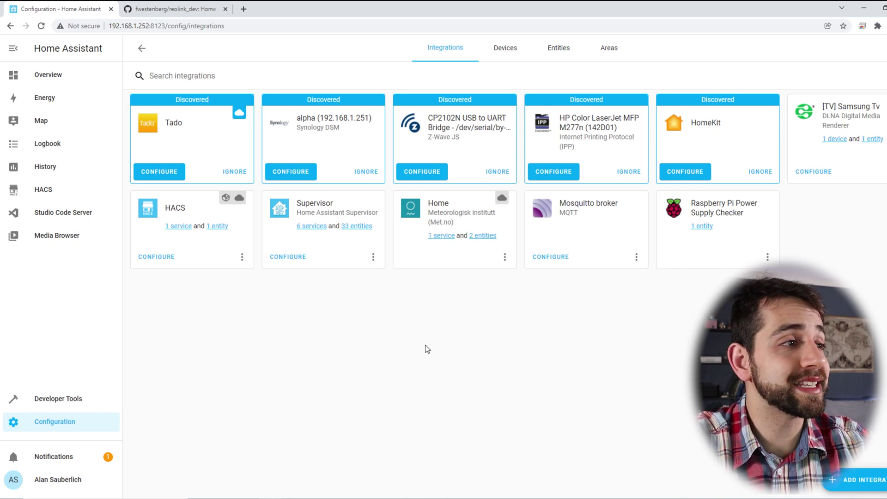
{"action": "left_click", "coordinate": [878, 480]}
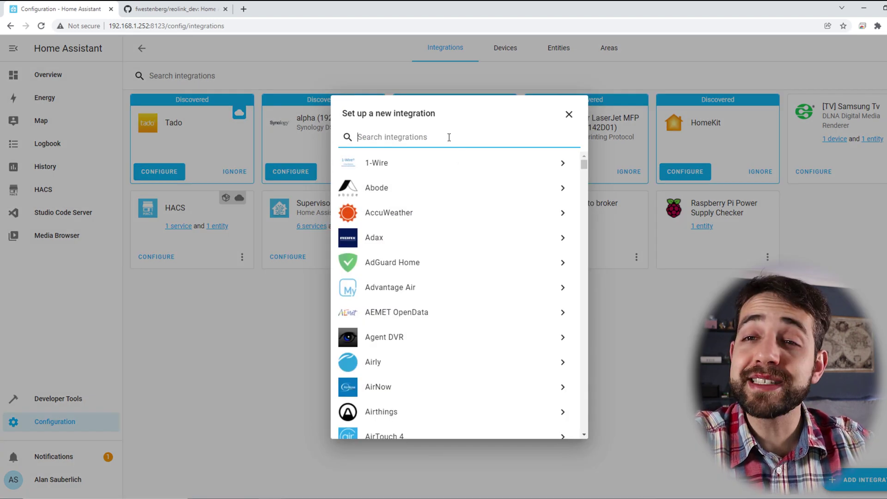
Find the ONVIF integration, read its device setup notes, and close the setup without submitting it
{"action": "type", "text": "o"}
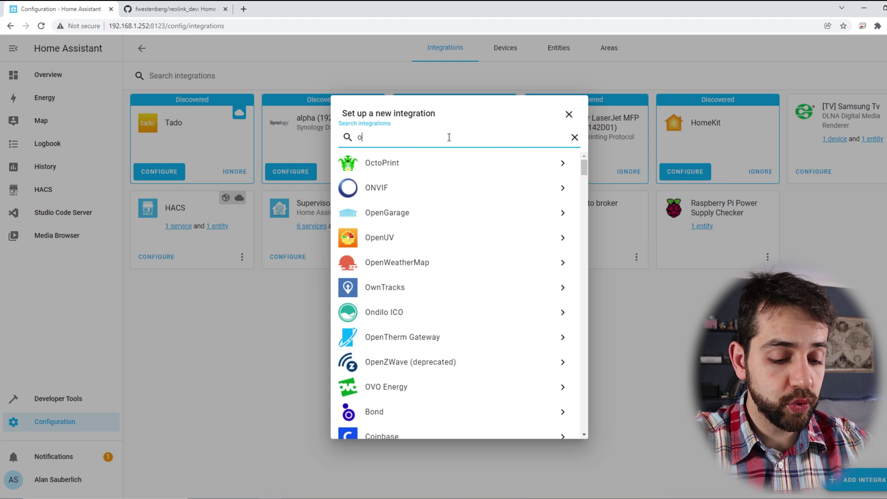
{"action": "type", "text": "niv"}
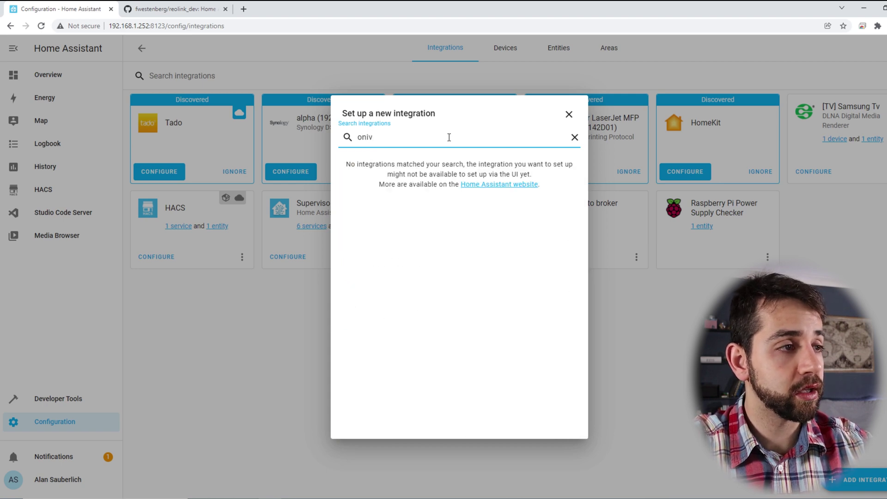
{"action": "key", "text": "BackSpace"}
{"action": "key", "text": "BackSpace"}
{"action": "key", "text": "BackSpace"}
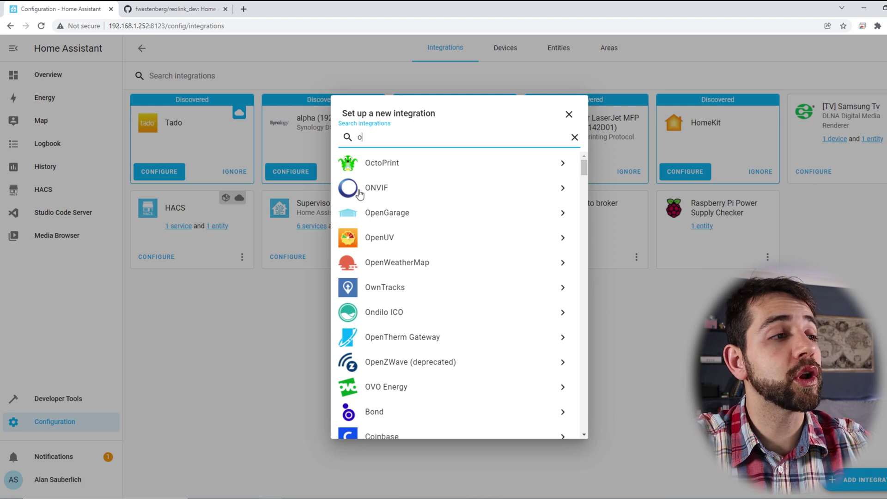
{"action": "left_click", "coordinate": [381, 190]}
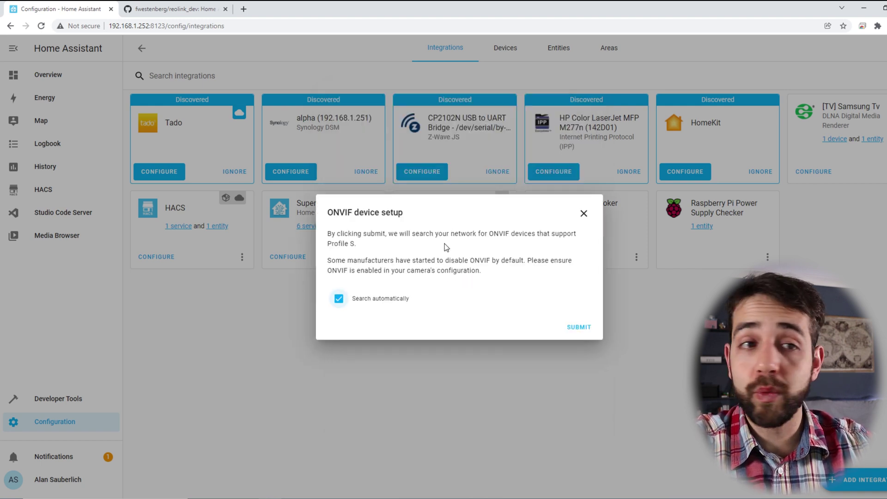
{"action": "left_click_drag", "start_coordinate": [337, 230], "coordinate": [577, 276]}
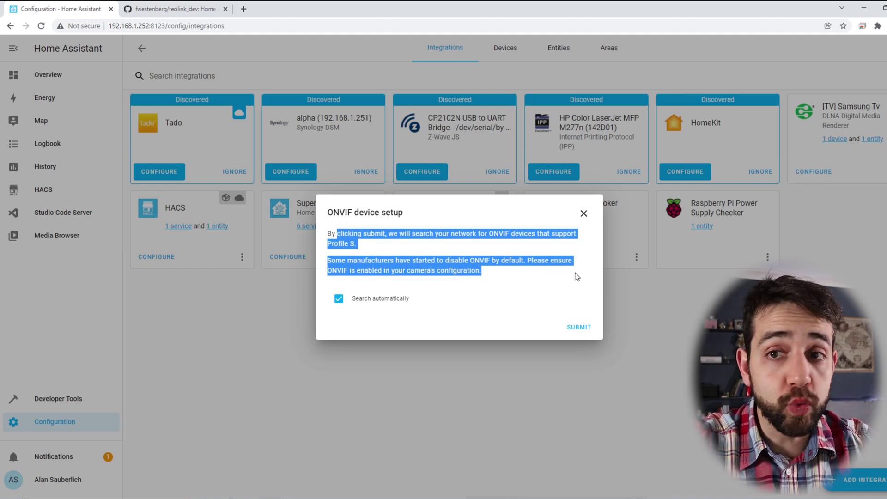
{"action": "left_click", "coordinate": [583, 214]}
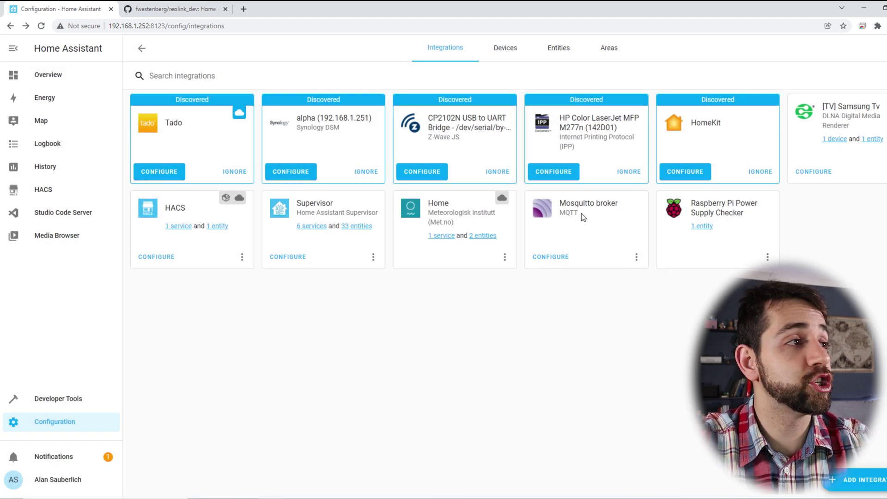
Switch to the reolink_dev repository on GitHub and read the README's manual and HACS install instructions
{"action": "left_click", "coordinate": [188, 5]}
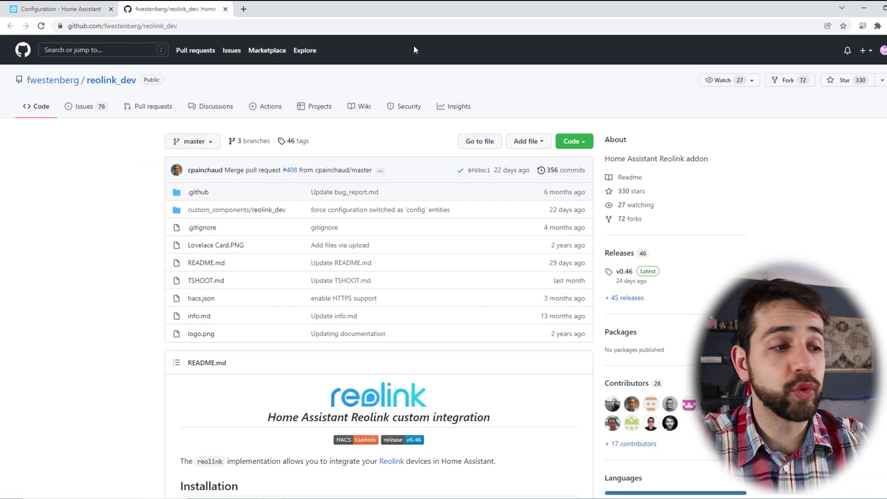
{"action": "scroll", "coordinate": [406, 116], "scroll_direction": "down", "scroll_amount": 4}
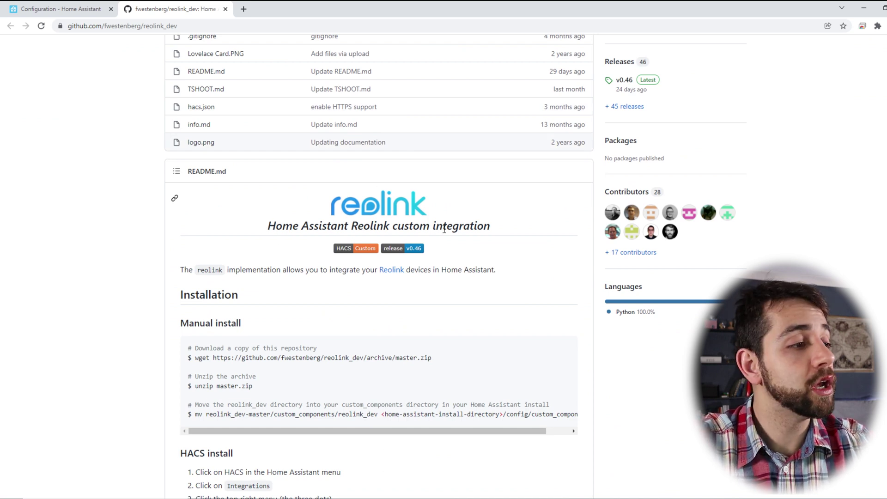
{"action": "scroll", "coordinate": [444, 230], "scroll_direction": "down", "scroll_amount": 1}
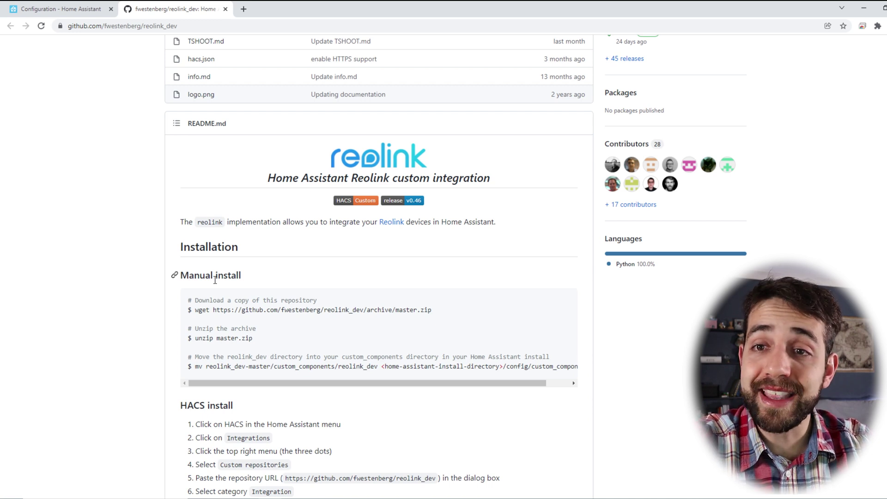
{"action": "scroll", "coordinate": [215, 280], "scroll_direction": "down", "scroll_amount": 2}
{"action": "left_click_drag", "start_coordinate": [235, 328], "coordinate": [340, 328]}
{"action": "left_click", "coordinate": [224, 328]}
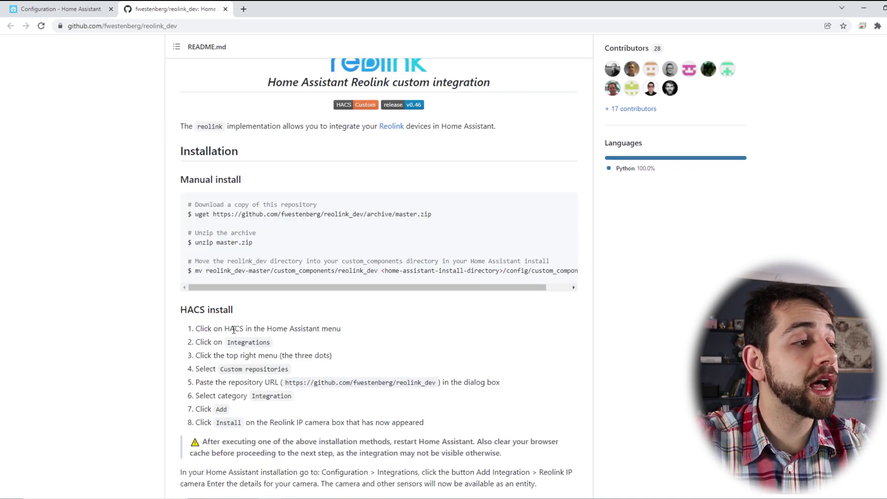
{"action": "left_click_drag", "start_coordinate": [235, 328], "coordinate": [328, 328]}
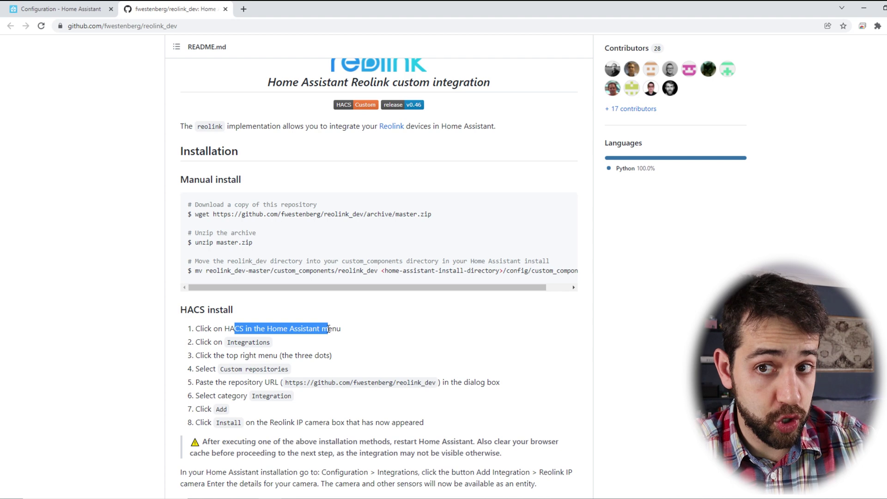
Examine the list of unsupported camera models at the end of the reolink_dev README
{"action": "scroll", "coordinate": [328, 329], "scroll_direction": "down", "scroll_amount": 20}
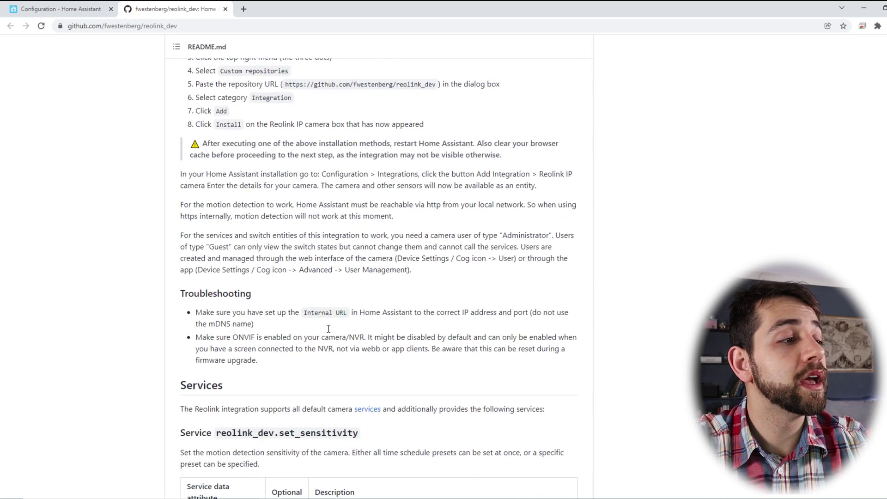
{"action": "scroll", "coordinate": [333, 325], "scroll_direction": "down", "scroll_amount": 15}
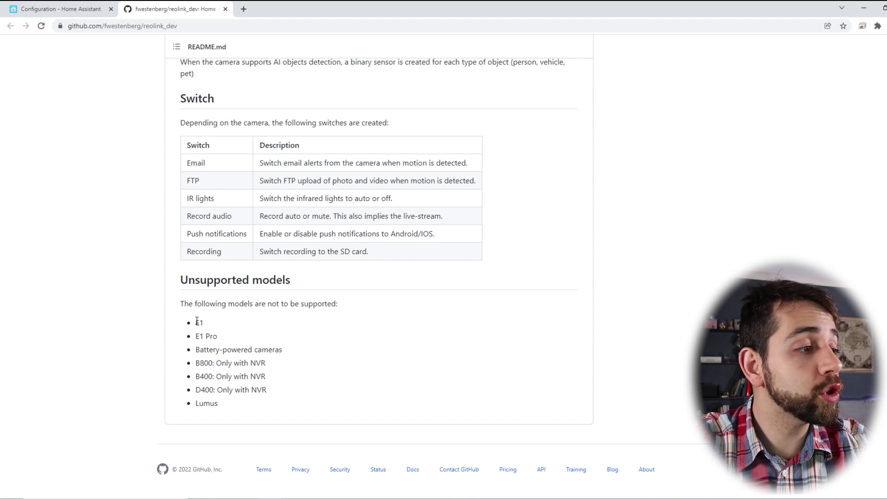
{"action": "left_click_drag", "start_coordinate": [195, 322], "coordinate": [301, 351]}
{"action": "left_click_drag", "start_coordinate": [196, 362], "coordinate": [267, 365]}
{"action": "left_click_drag", "start_coordinate": [200, 376], "coordinate": [243, 377]}
{"action": "left_click_drag", "start_coordinate": [185, 395], "coordinate": [274, 396]}
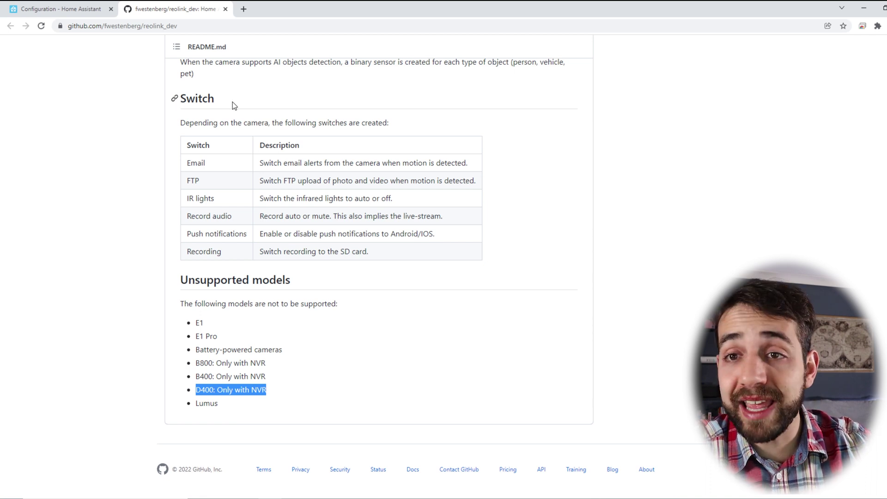
Review the README's table of switches created for the camera, including IR lights, Record audio and Recording
{"action": "left_click_drag", "start_coordinate": [186, 163], "coordinate": [208, 199]}
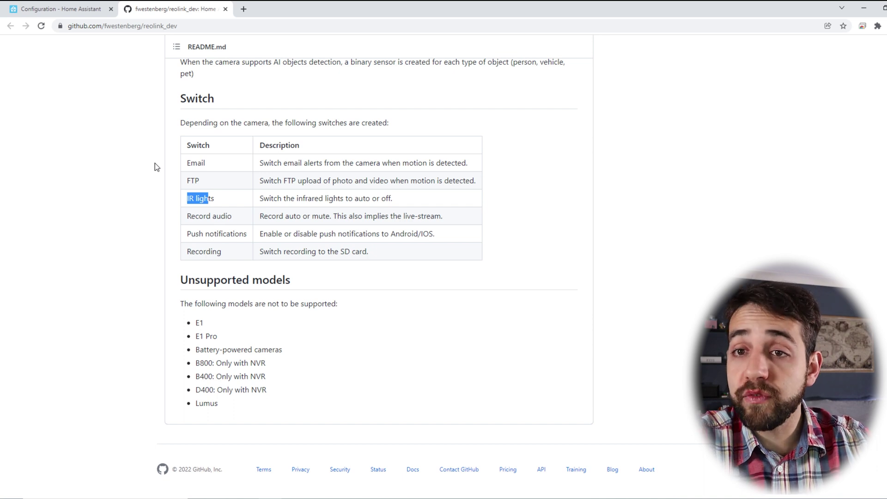
{"action": "left_click_drag", "start_coordinate": [187, 220], "coordinate": [245, 221]}
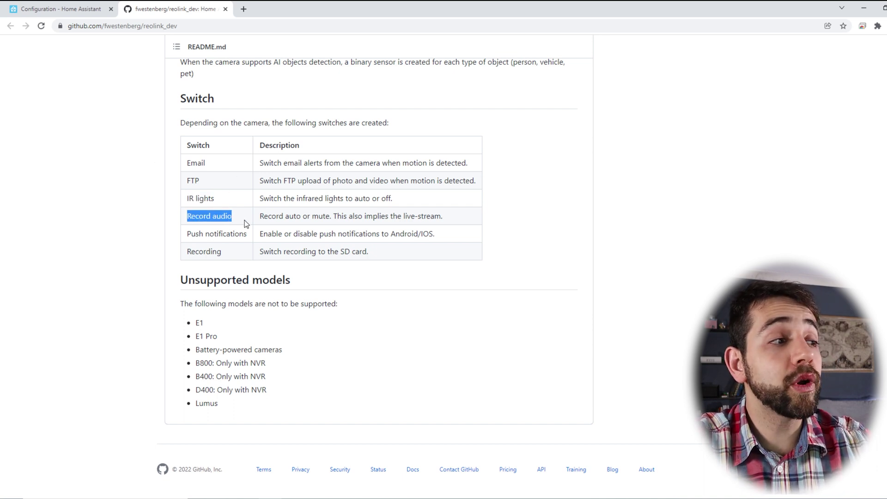
{"action": "left_click_drag", "start_coordinate": [196, 234], "coordinate": [432, 254]}
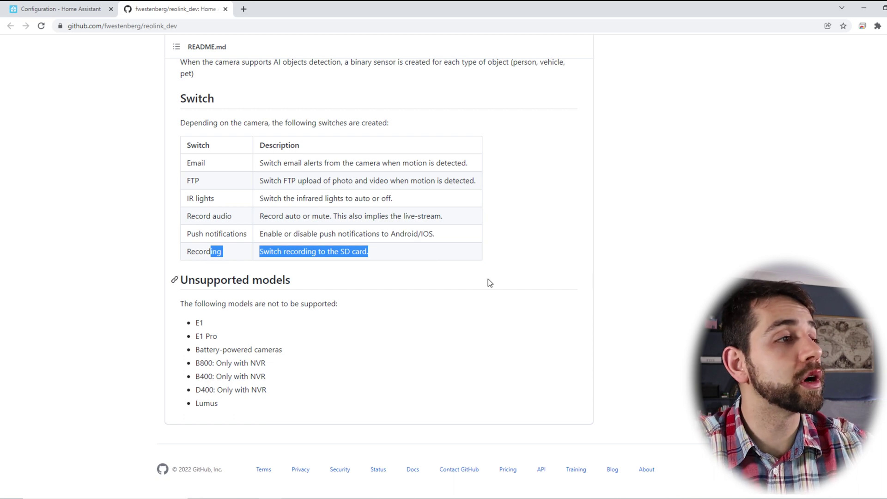
Download the reolink_dev repository as the ZIP archive reolink_dev-master into the sauberlab folder in Downloads
{"action": "scroll", "coordinate": [485, 292], "scroll_direction": "up", "scroll_amount": 10}
{"action": "scroll", "coordinate": [485, 292], "scroll_direction": "up", "scroll_amount": 15}
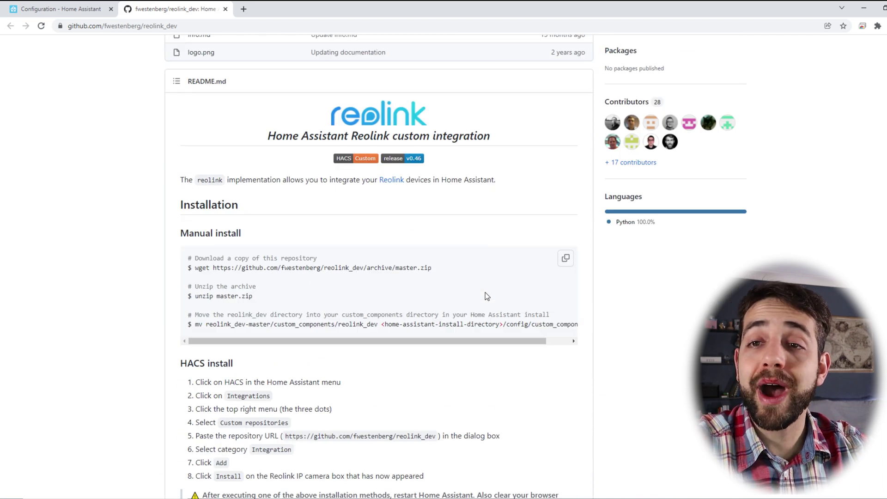
{"action": "left_click_drag", "start_coordinate": [201, 268], "coordinate": [368, 271]}
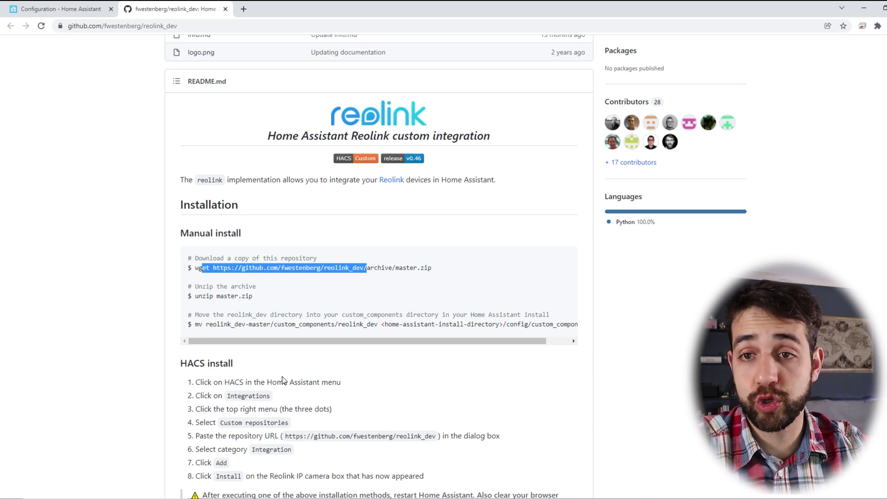
{"action": "scroll", "coordinate": [434, 267], "scroll_direction": "up", "scroll_amount": 5}
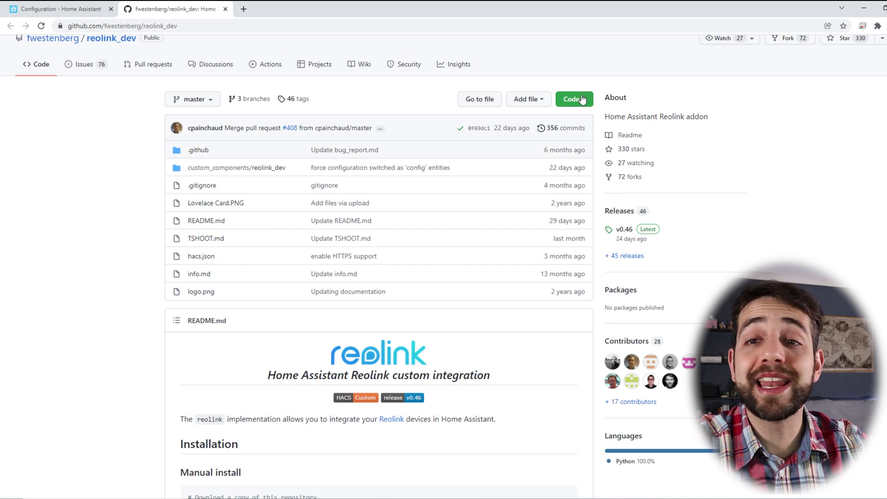
{"action": "left_click", "coordinate": [581, 97]}
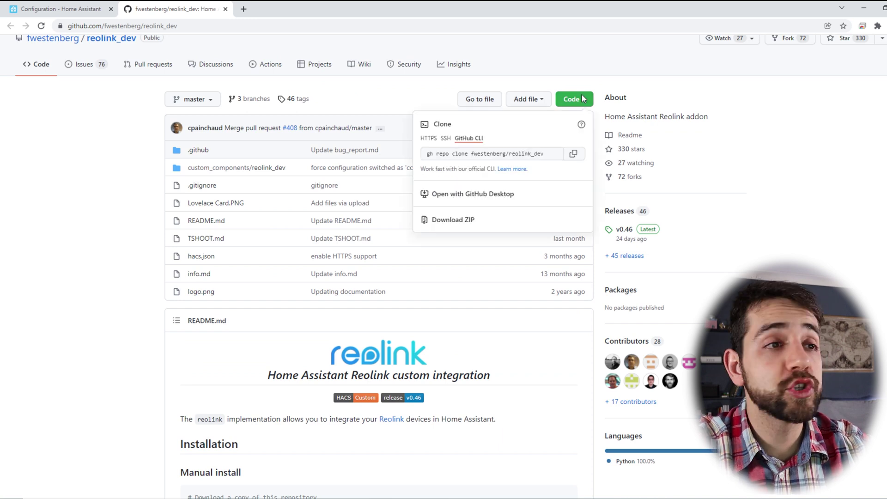
{"action": "left_click", "coordinate": [452, 220]}
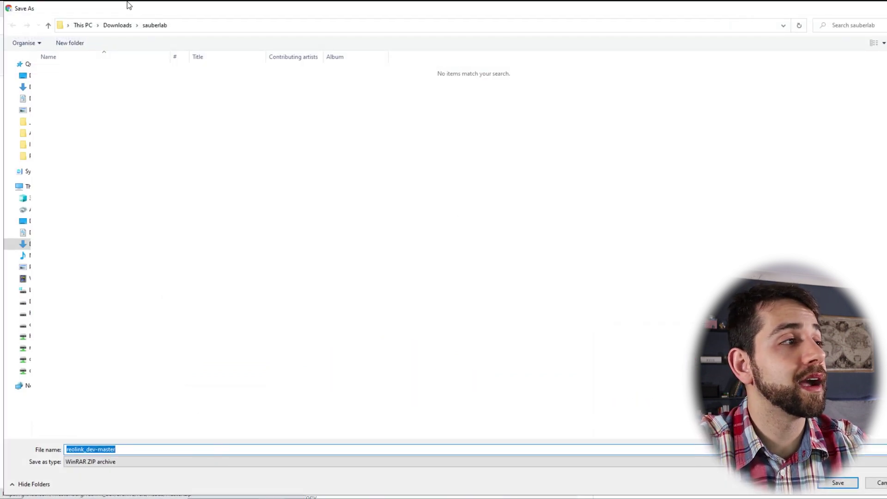
{"action": "left_click", "coordinate": [838, 482]}
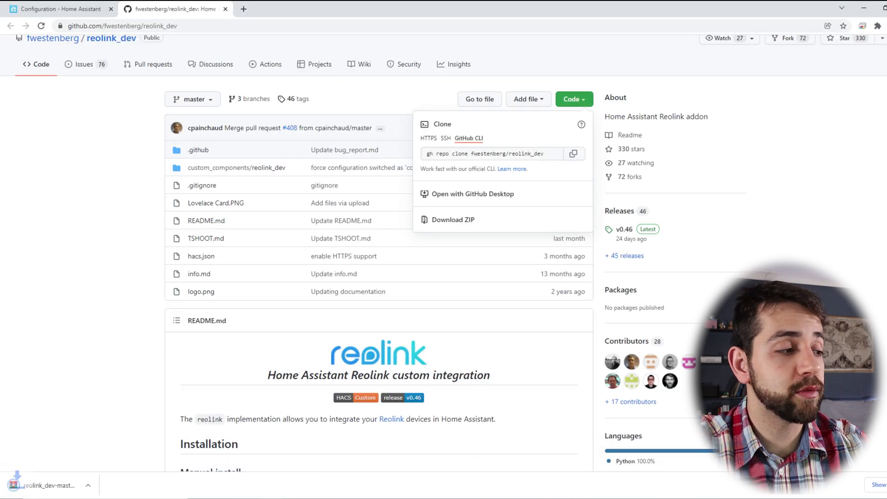
Extract the downloaded reolink_dev-master.zip into a reolink_dev-master folder inside Downloads\sauberlab and close the archive
{"action": "left_click", "coordinate": [60, 484]}
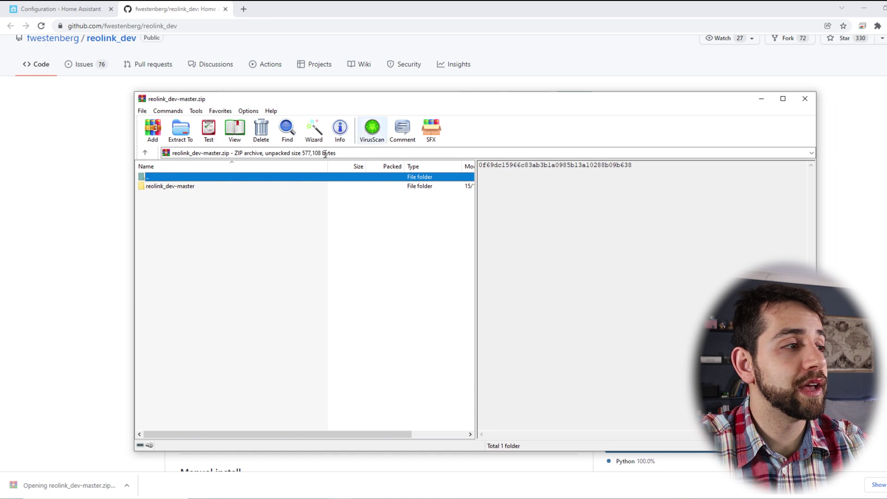
{"action": "left_click", "coordinate": [185, 127]}
{"action": "left_click", "coordinate": [506, 375]}
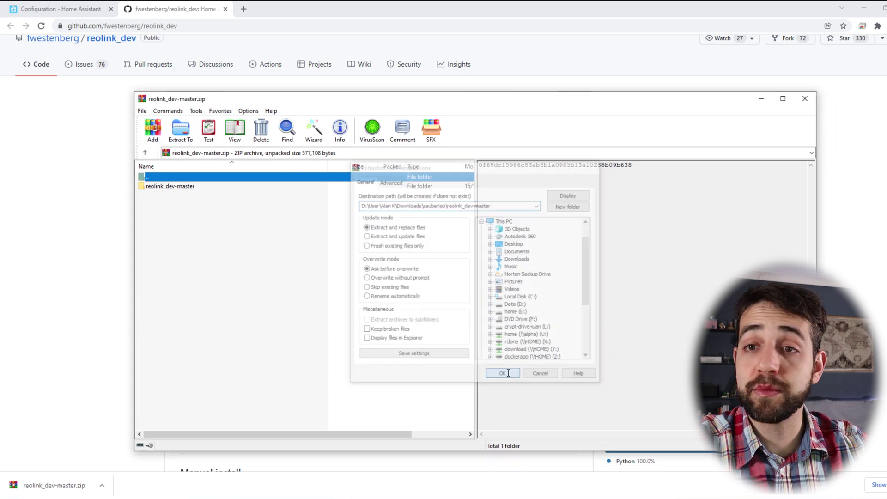
{"action": "left_click", "coordinate": [804, 98]}
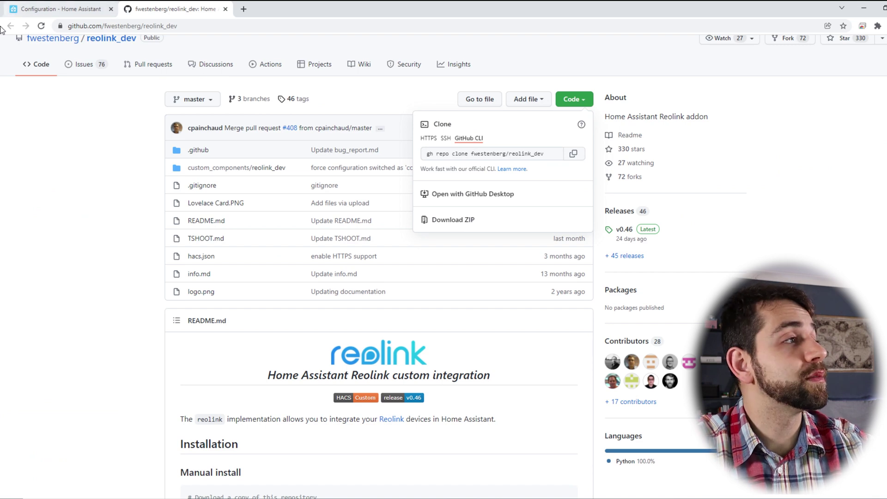
Return to Home Assistant and open the Samba share add-on's details from the Add-ons, Backups & Supervisor section
{"action": "left_click", "coordinate": [72, 9]}
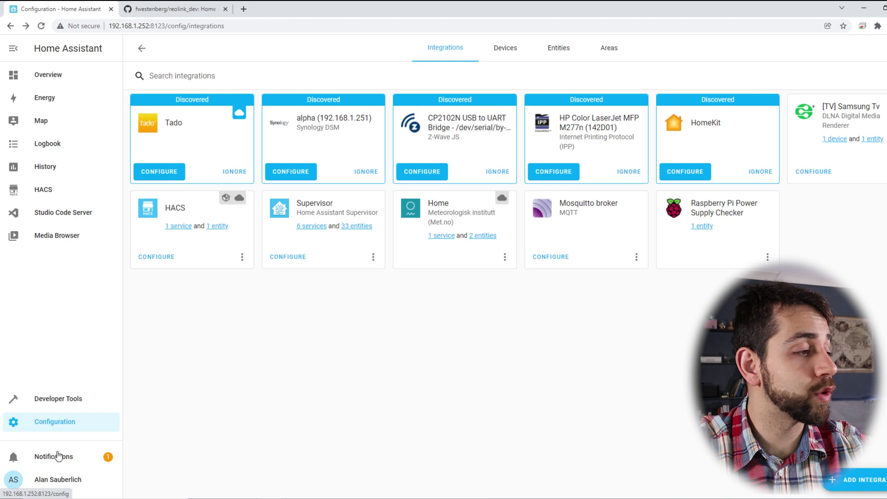
{"action": "left_click", "coordinate": [80, 424]}
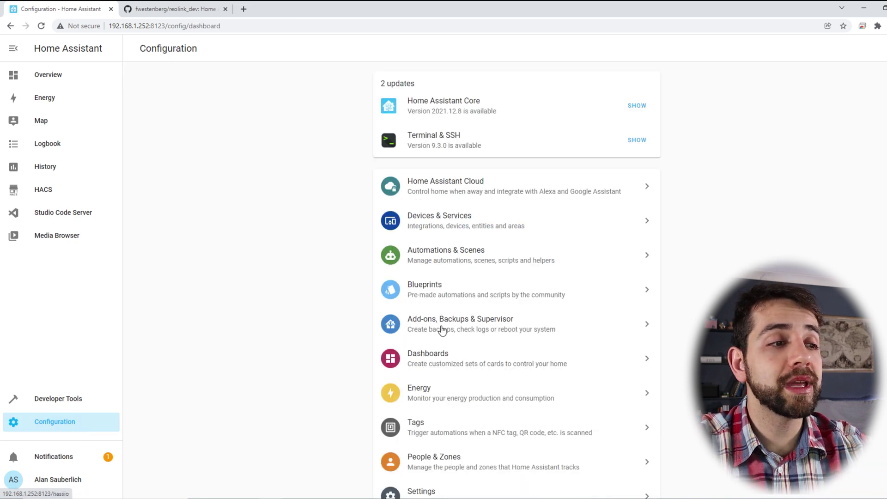
{"action": "left_click", "coordinate": [479, 325]}
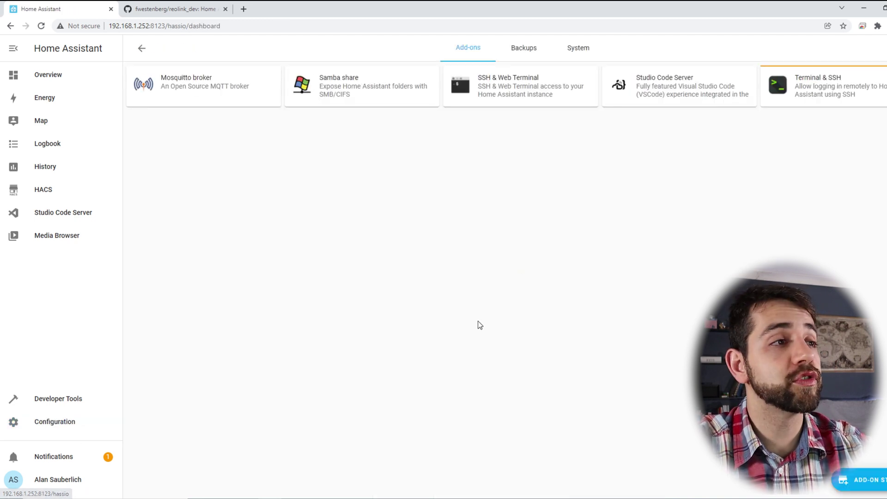
{"action": "left_click", "coordinate": [359, 97]}
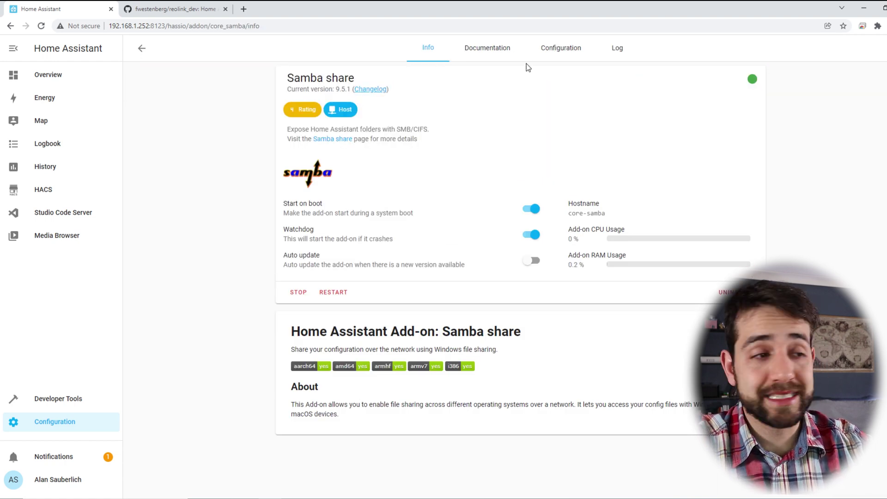
Read the Samba share documentation, examining the username and password entries in its example configuration
{"action": "left_click", "coordinate": [490, 55]}
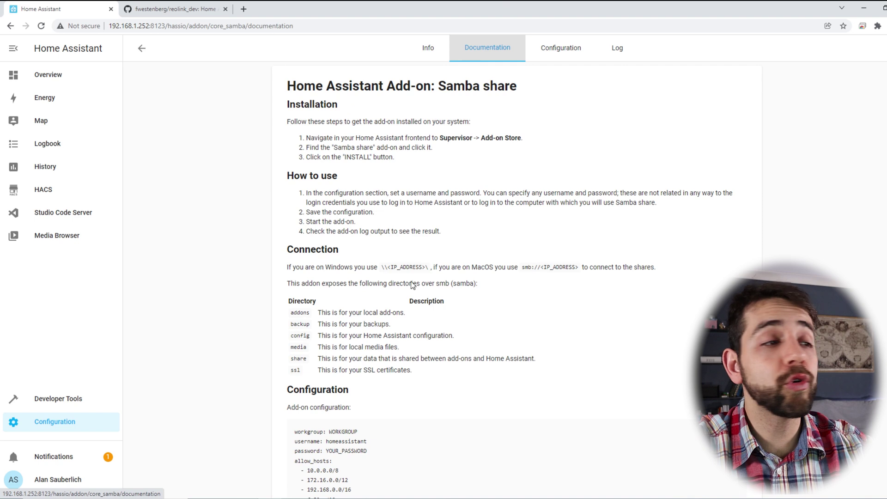
{"action": "scroll", "coordinate": [412, 285], "scroll_direction": "down", "scroll_amount": 5}
{"action": "left_click_drag", "start_coordinate": [329, 202], "coordinate": [370, 214]}
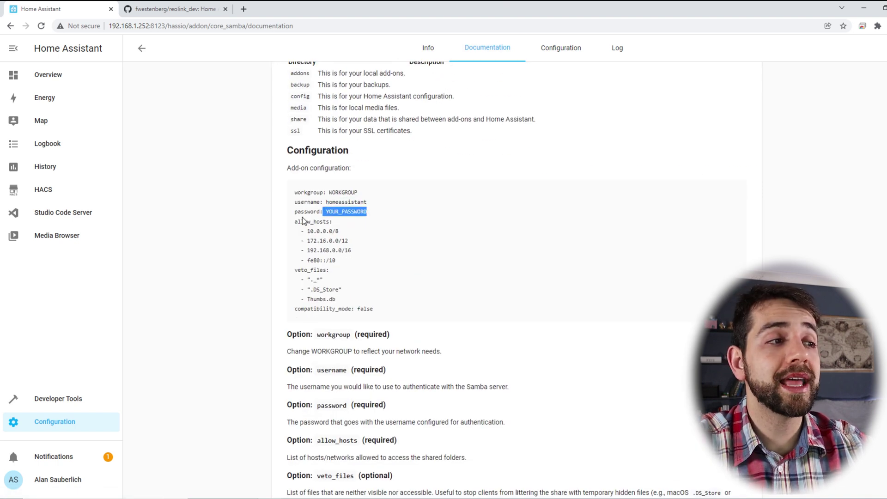
Examine the allow_hosts and veto_files entries in the Samba share add-on's example configuration
{"action": "left_click_drag", "start_coordinate": [301, 221], "coordinate": [349, 252]}
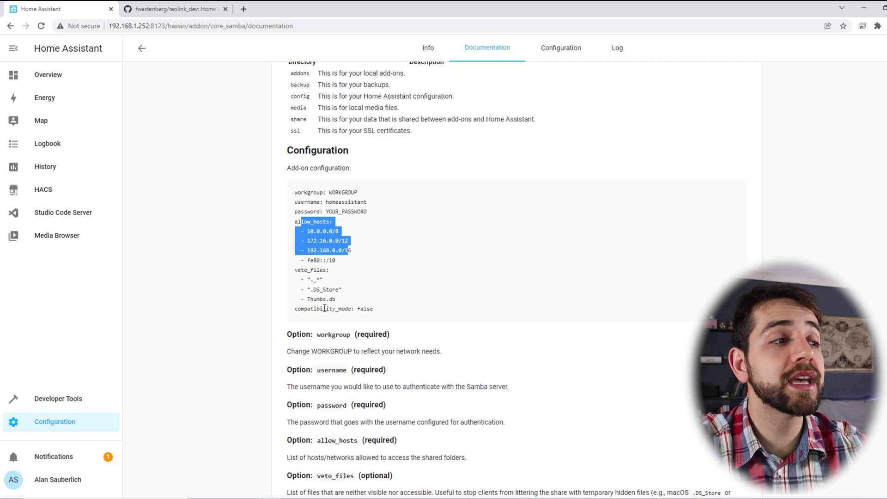
{"action": "left_click_drag", "start_coordinate": [294, 270], "coordinate": [383, 300]}
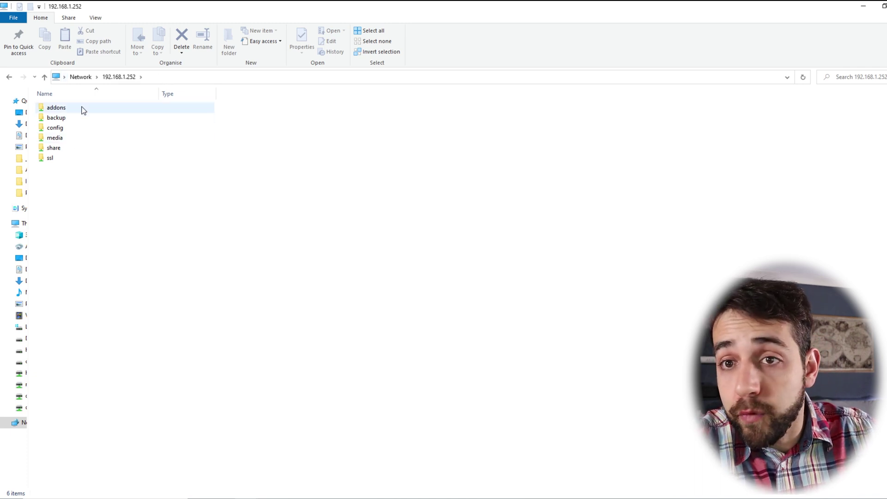
Switch to File Explorer, check the backup folder on the 192.168.1.252 network share, and open custom_components inside the config folder
{"action": "double_click", "coordinate": [60, 118]}
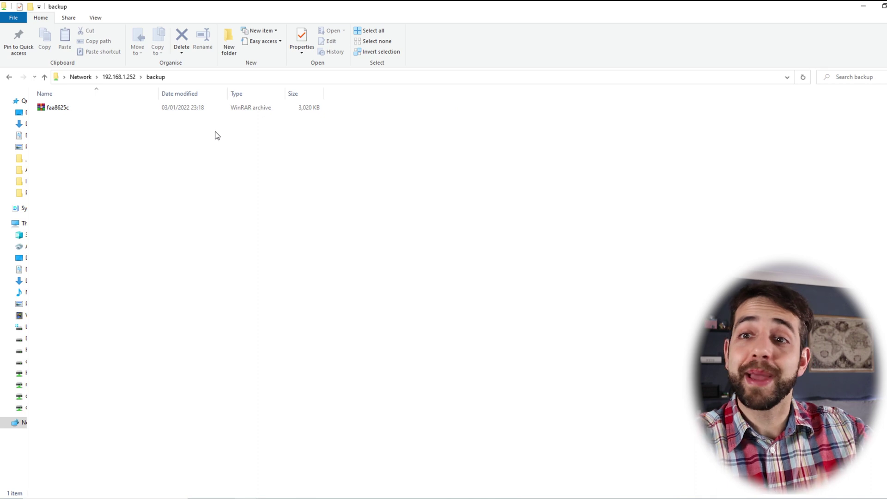
{"action": "left_click", "coordinate": [125, 83]}
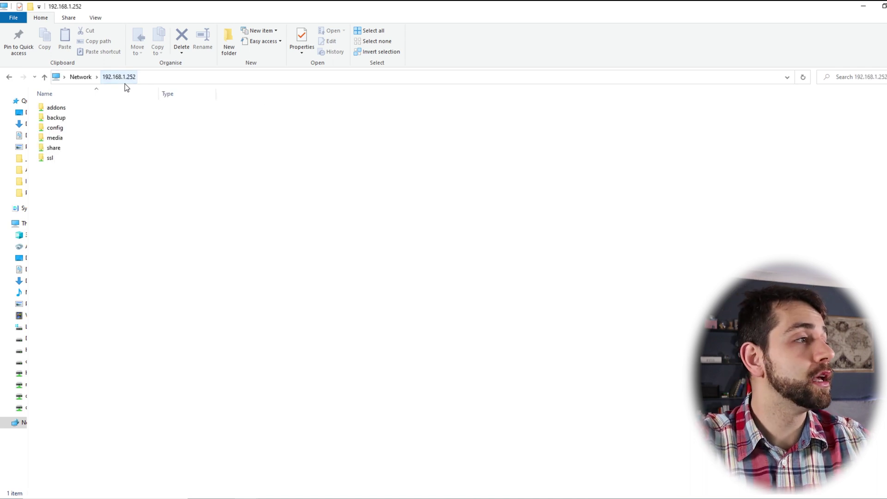
{"action": "double_click", "coordinate": [64, 128]}
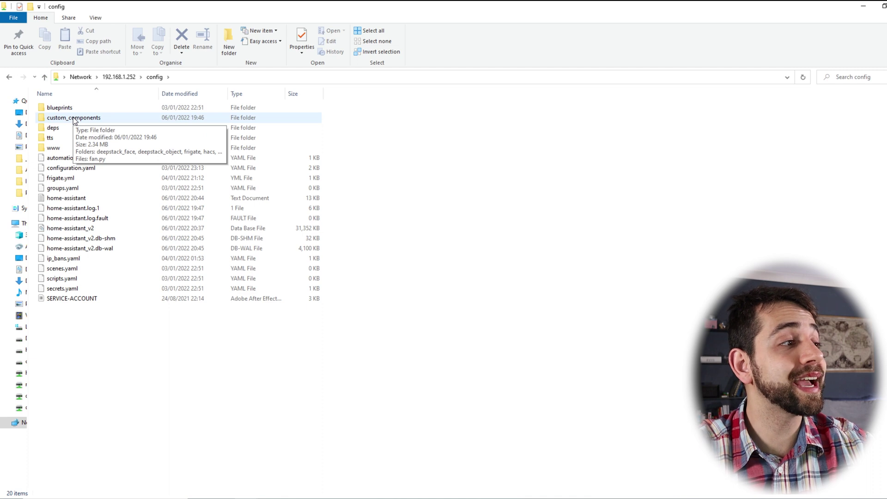
{"action": "left_click", "coordinate": [93, 121]}
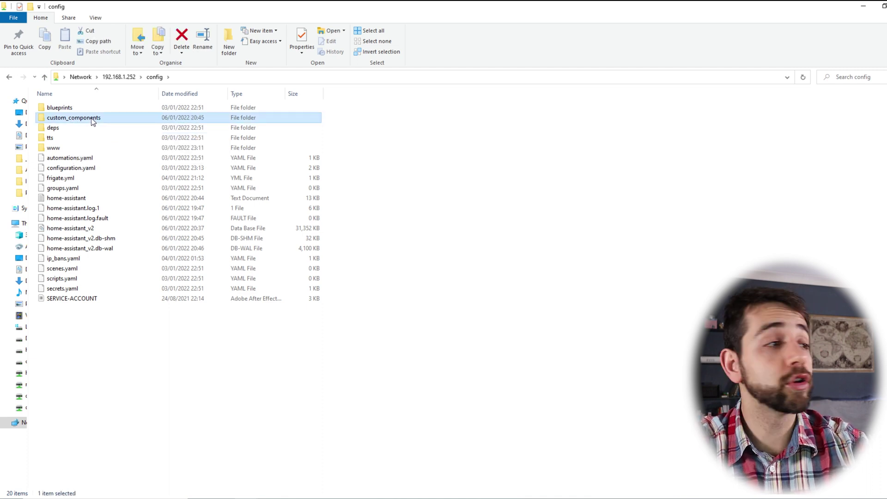
{"action": "double_click", "coordinate": [93, 121]}
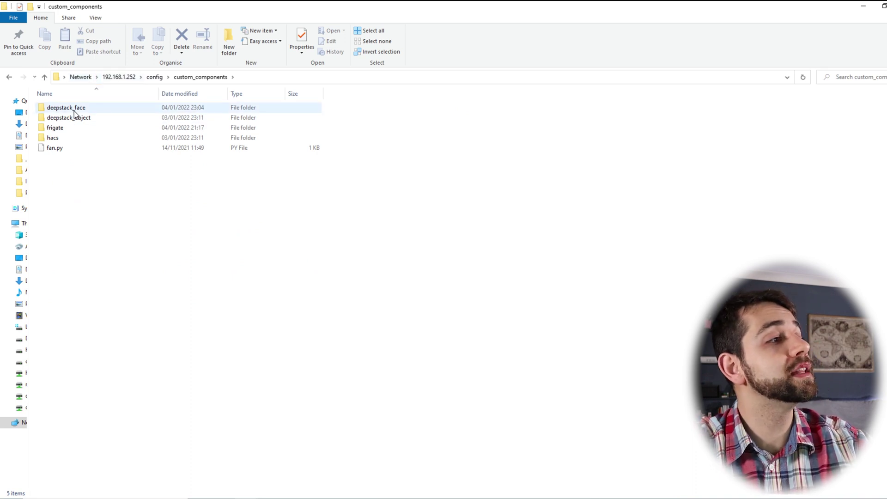
Look over the existing integration folders in custom_components, including deepstack_object, frigate and hacs
{"action": "left_click", "coordinate": [100, 116]}
{"action": "left_click", "coordinate": [73, 127]}
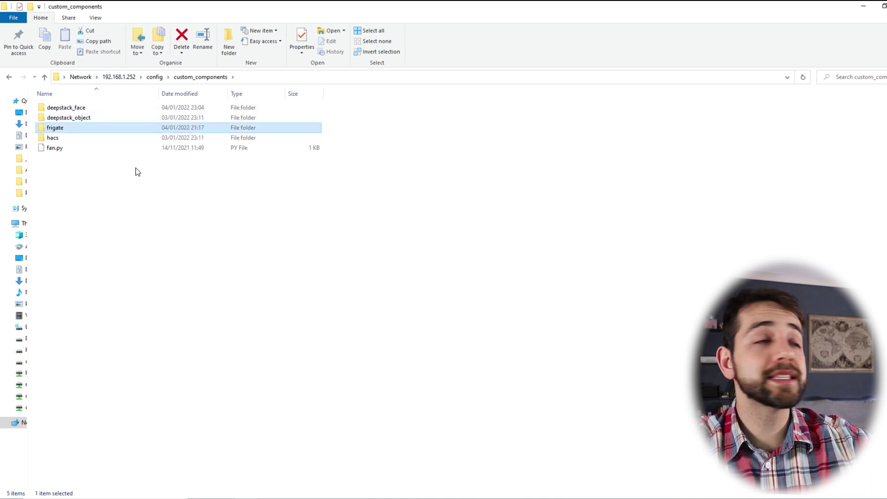
{"action": "left_click", "coordinate": [112, 137]}
{"action": "left_click", "coordinate": [298, 316]}
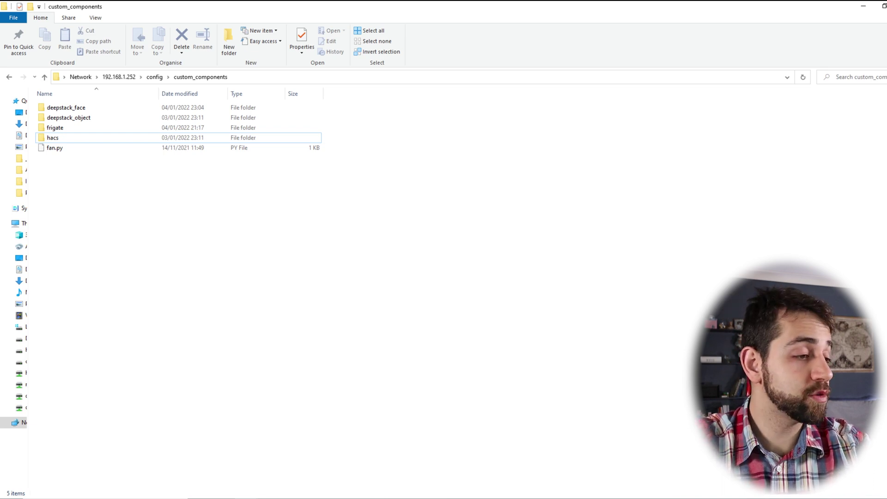
Copy the reolink_dev folder from the extracted reolink_dev-master's custom_components folder into config\custom_components on the network share
{"action": "left_click", "coordinate": [194, 462]}
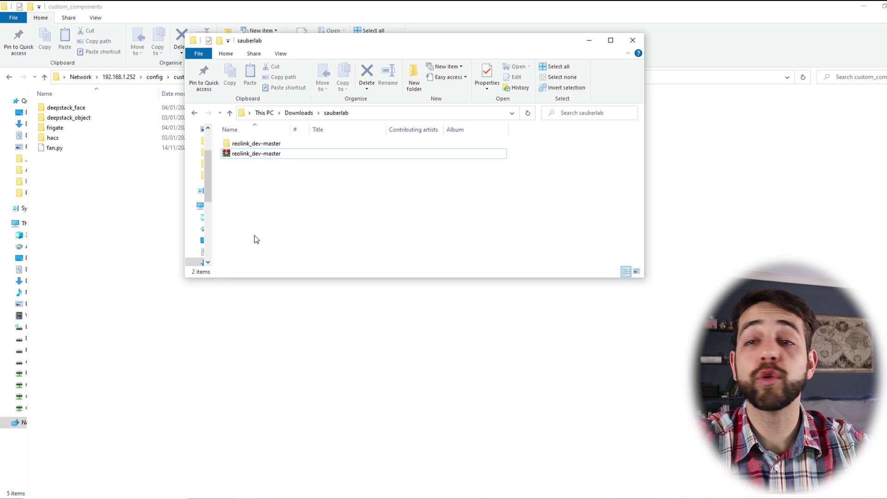
{"action": "double_click", "coordinate": [280, 145]}
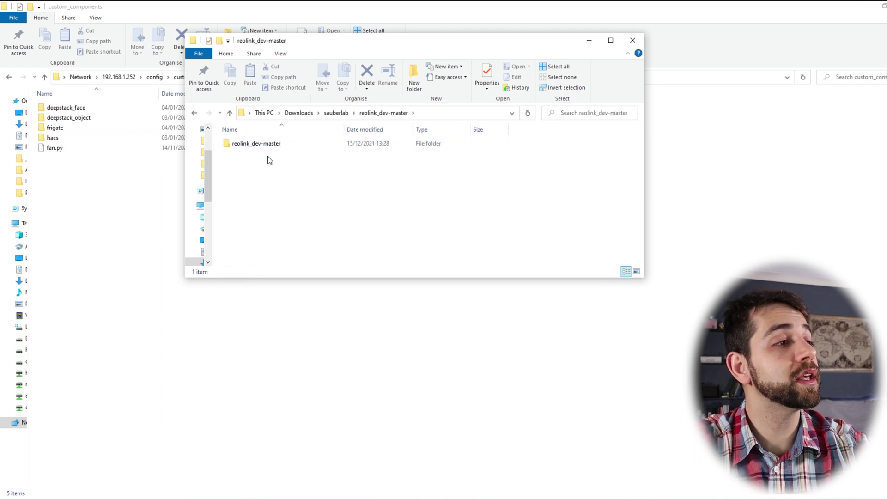
{"action": "double_click", "coordinate": [269, 146]}
{"action": "double_click", "coordinate": [261, 154]}
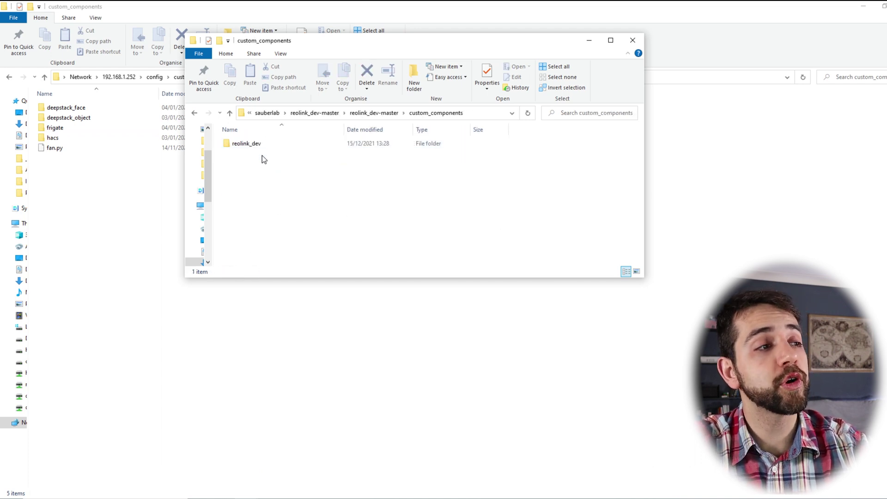
{"action": "left_click", "coordinate": [253, 147]}
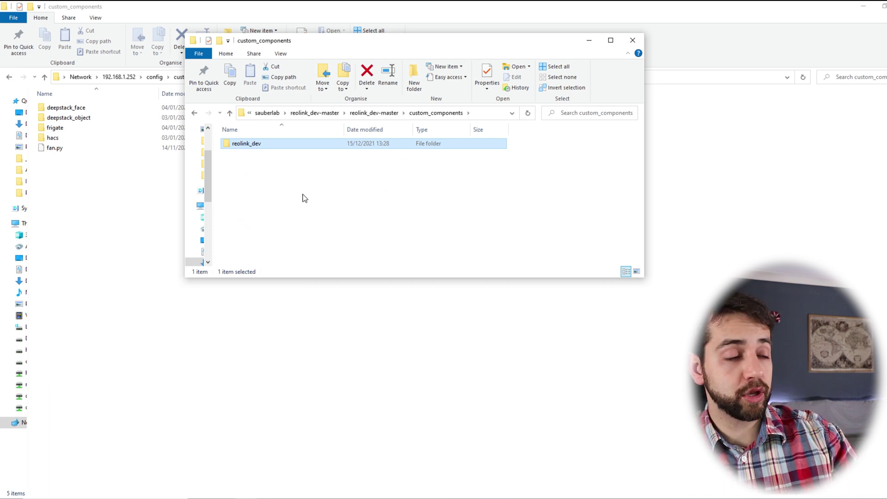
{"action": "key", "text": "ctrl+c"}
{"action": "left_click", "coordinate": [102, 228]}
{"action": "key", "text": "ctrl+v"}
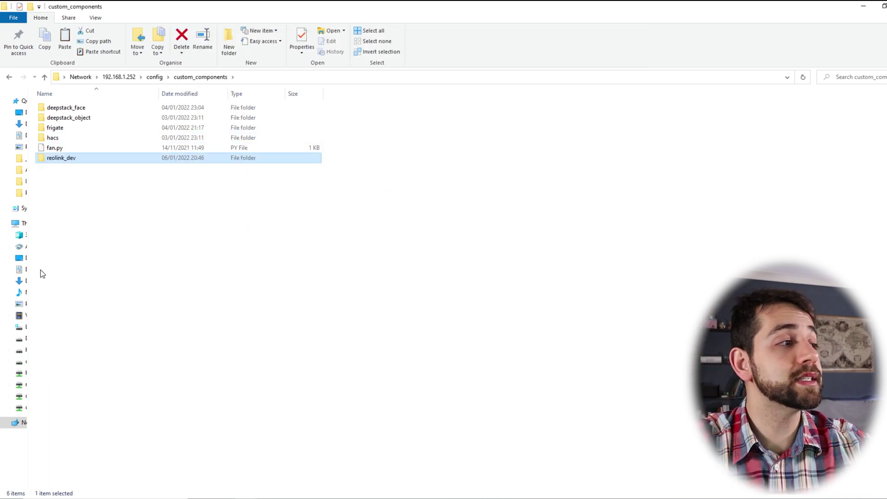
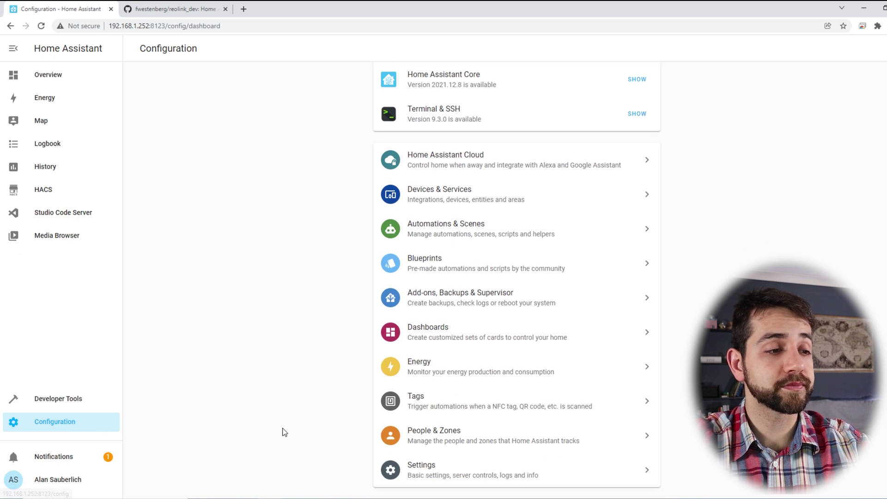
Check the Home Assistant configuration for validity from the server controls in the configuration settings
{"action": "left_click", "coordinate": [495, 478]}
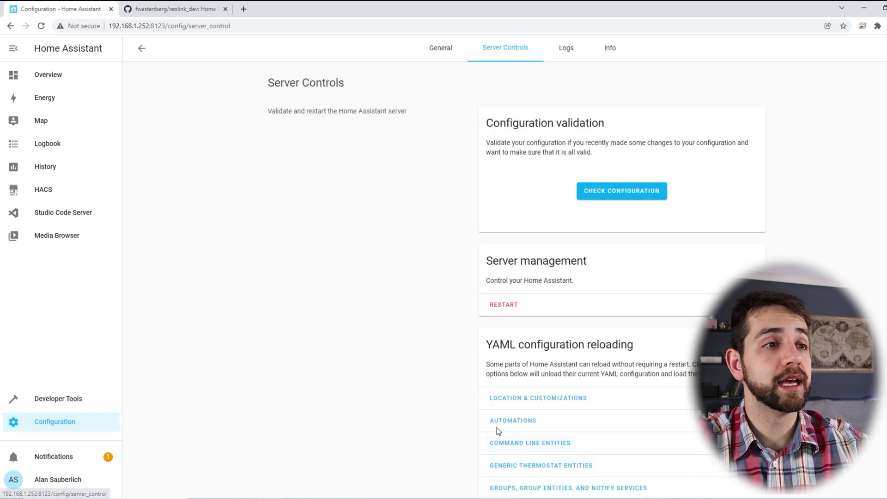
{"action": "left_click", "coordinate": [641, 197]}
{"action": "triple_click", "coordinate": [642, 197]}
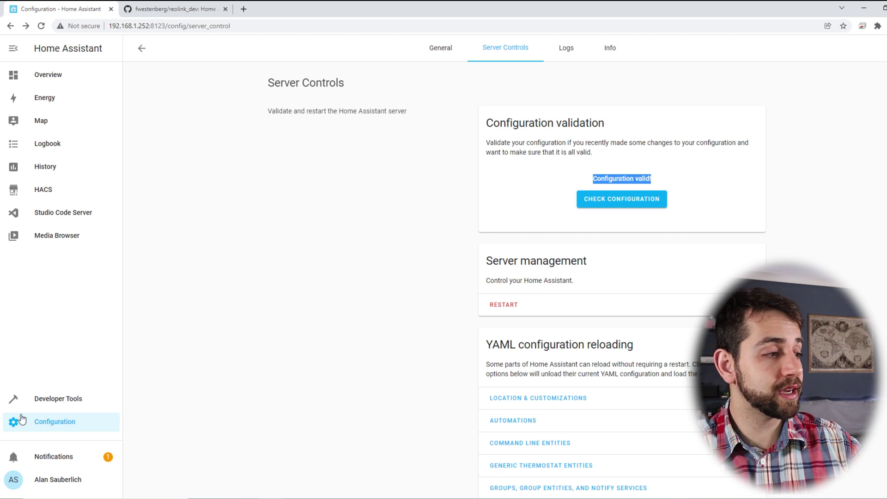
Start adding a new integration under Devices & Services, searching for "reo" and choosing Reolink IP camera
{"action": "left_click", "coordinate": [62, 422]}
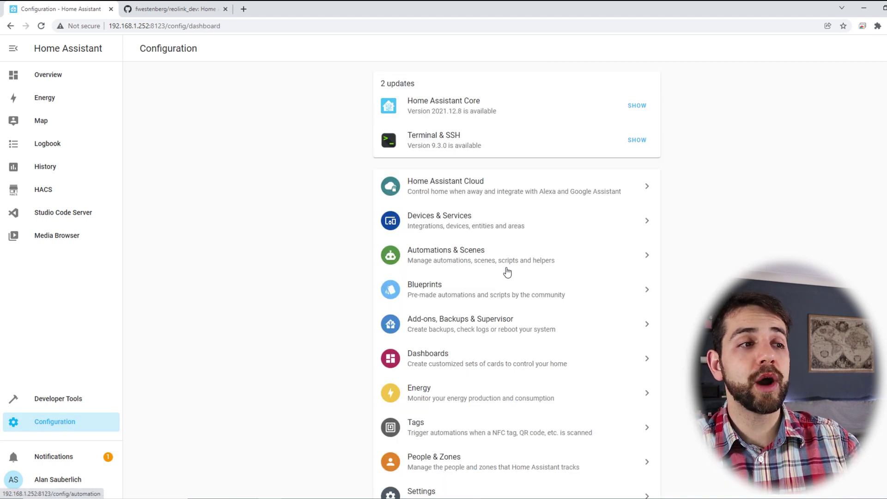
{"action": "left_click", "coordinate": [456, 227]}
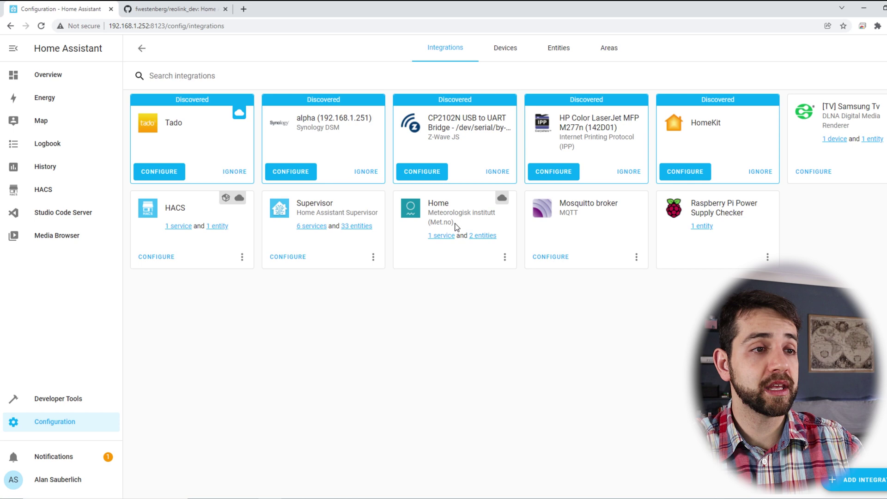
{"action": "left_click", "coordinate": [861, 481]}
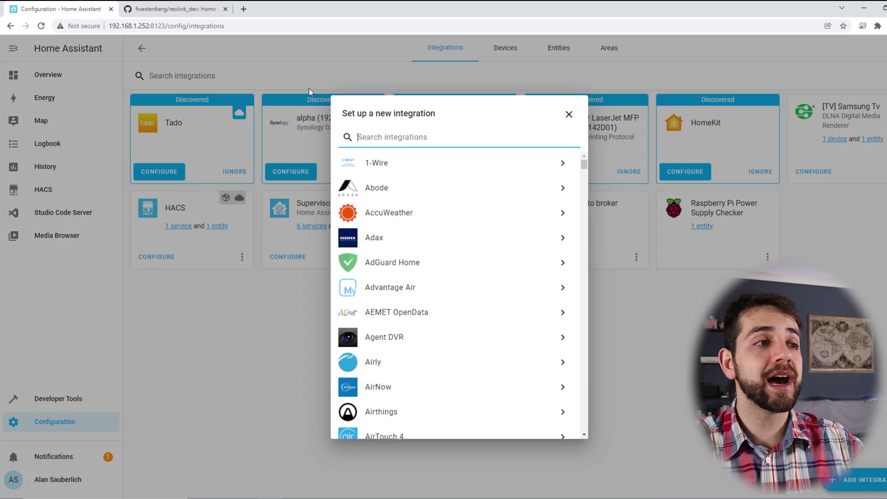
{"action": "type", "text": "reo"}
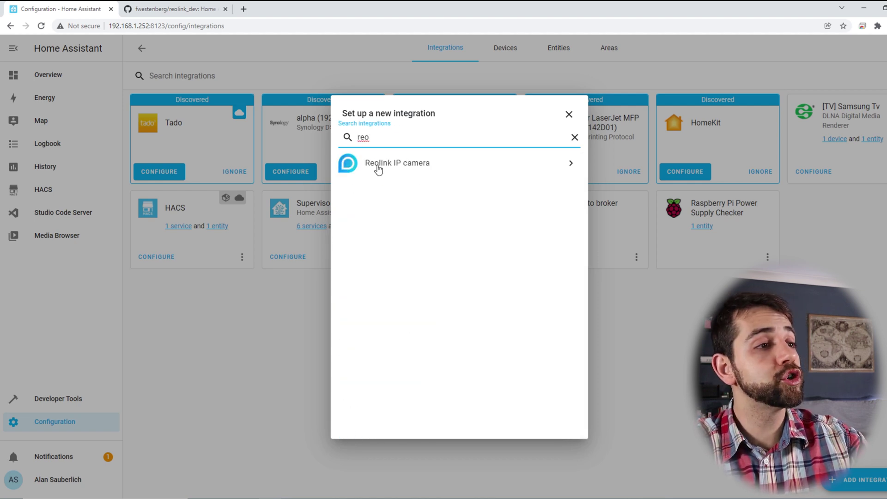
{"action": "left_click", "coordinate": [425, 164]}
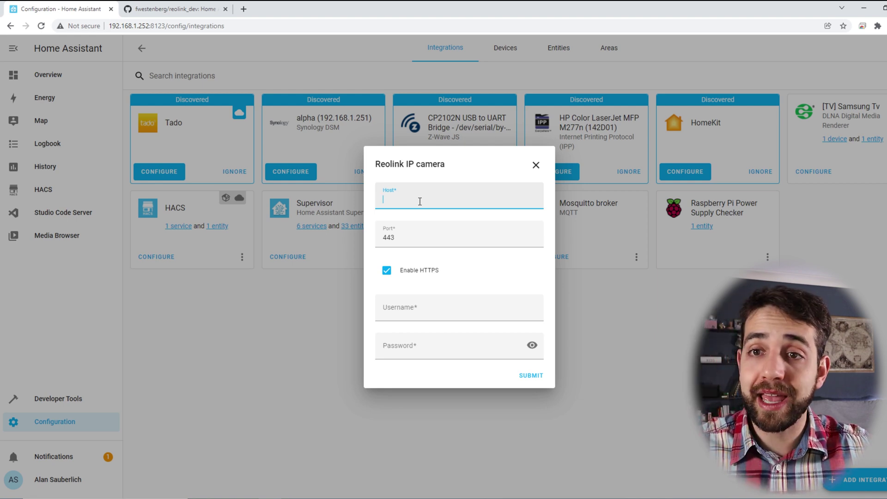
Submit the Reolink connection details with host 192.168.1.244, username homeassistant and the account password, keeping port 443 and HTTPS enabled
{"action": "type", "text": "1"}
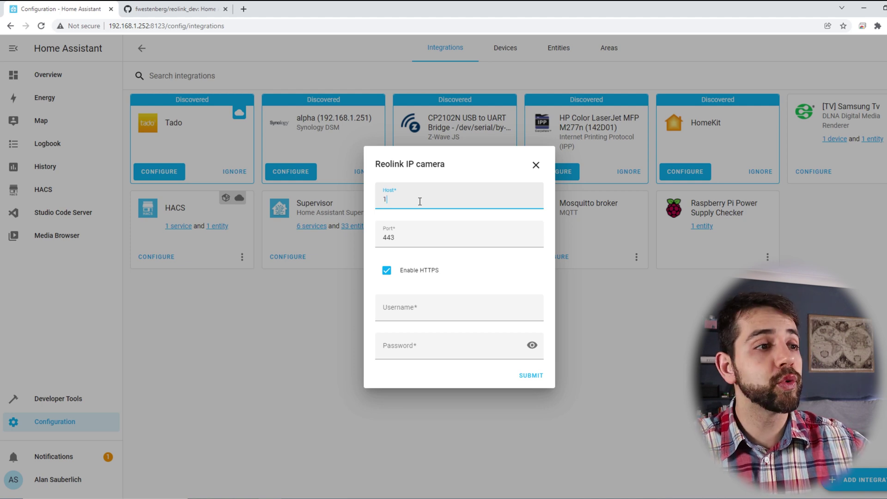
{"action": "type", "text": "92.168.1.244"}
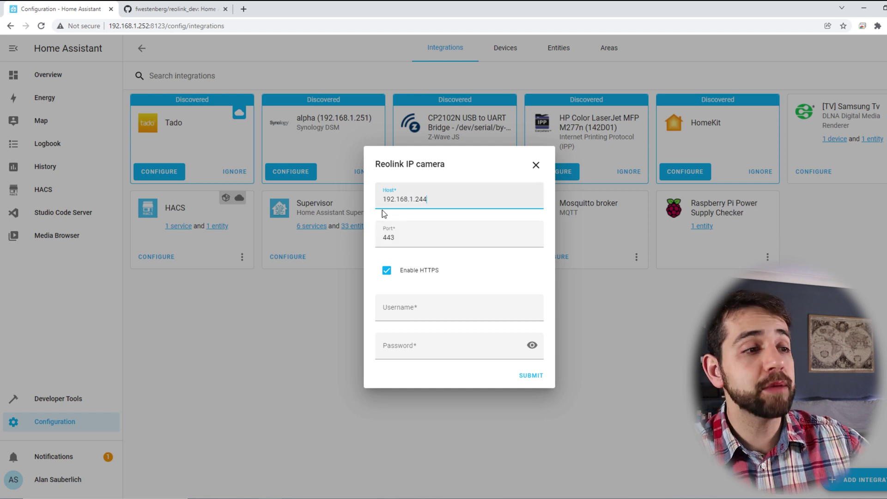
{"action": "left_click", "coordinate": [411, 310]}
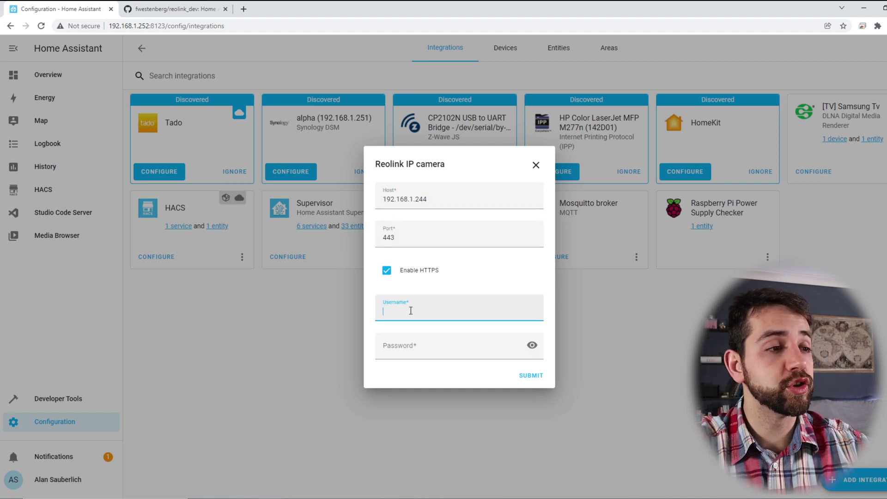
{"action": "type", "text": "homeas"}
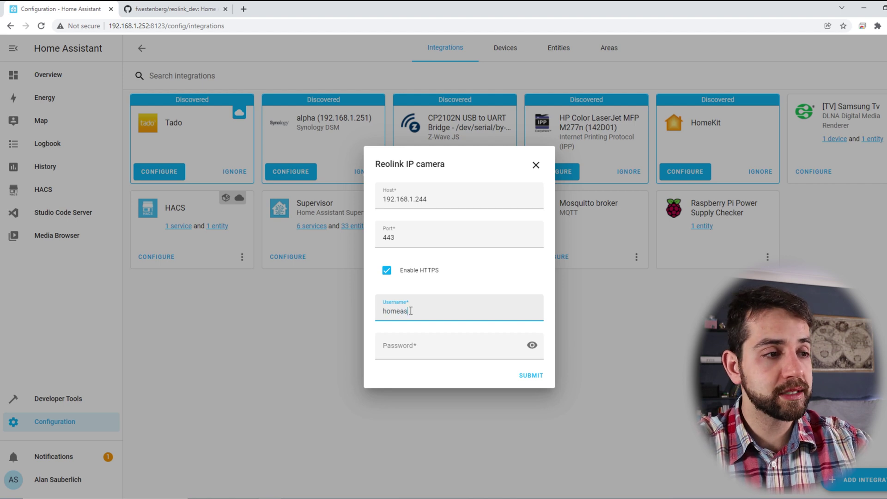
{"action": "type", "text": "sistant"}
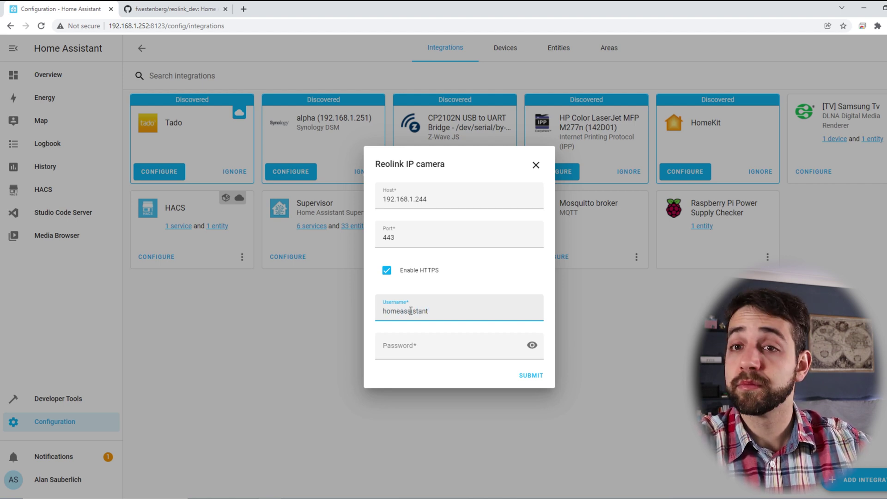
{"action": "left_click", "coordinate": [419, 346]}
{"action": "type", "text": "********"}
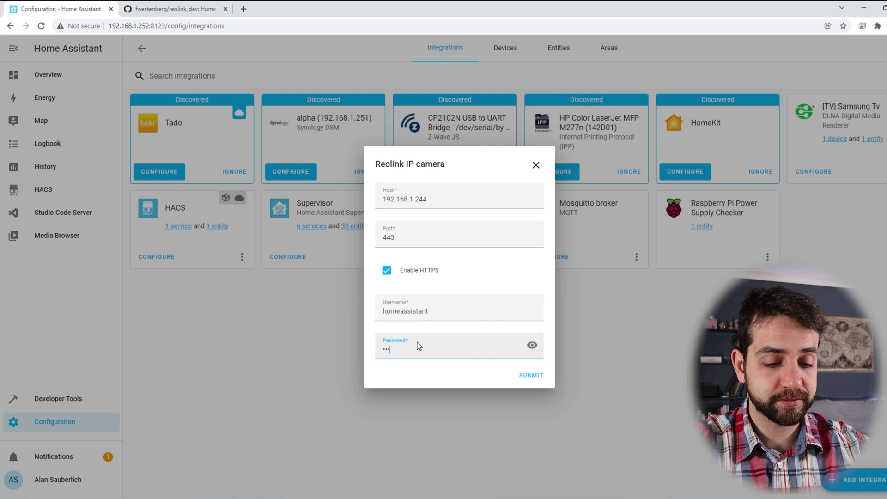
{"action": "left_click", "coordinate": [531, 376]}
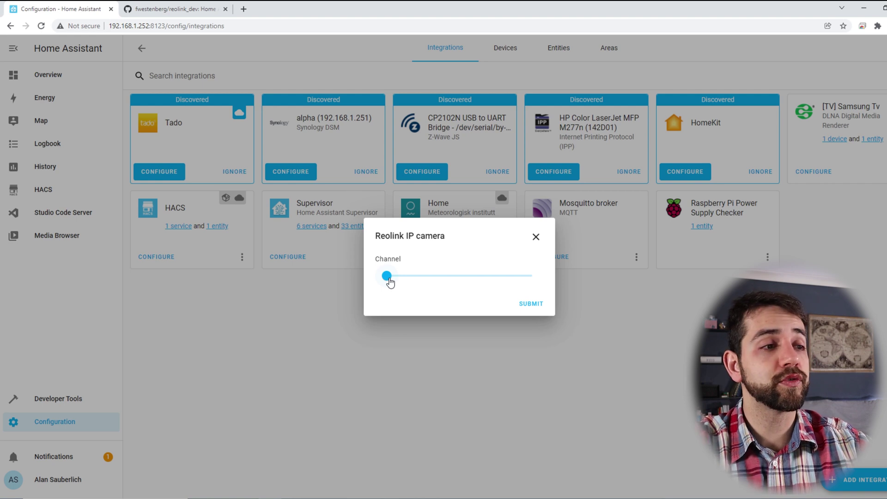
Submit the lowest camera channel and finish the Front Garage setup without assigning an area
{"action": "mouse_move", "coordinate": [388, 279]}
{"action": "left_mouse_down"}
{"action": "mouse_move", "coordinate": [492, 277]}
{"action": "mouse_move", "coordinate": [387, 280]}
{"action": "left_mouse_up"}
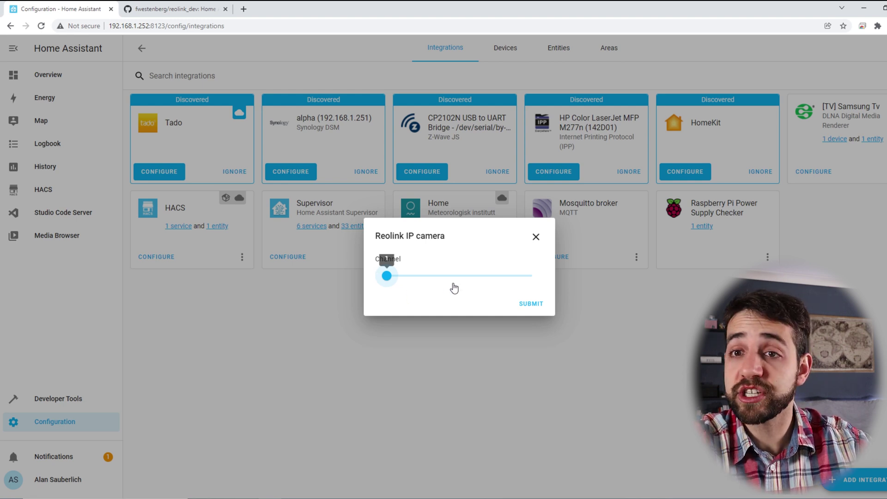
{"action": "left_click", "coordinate": [540, 303]}
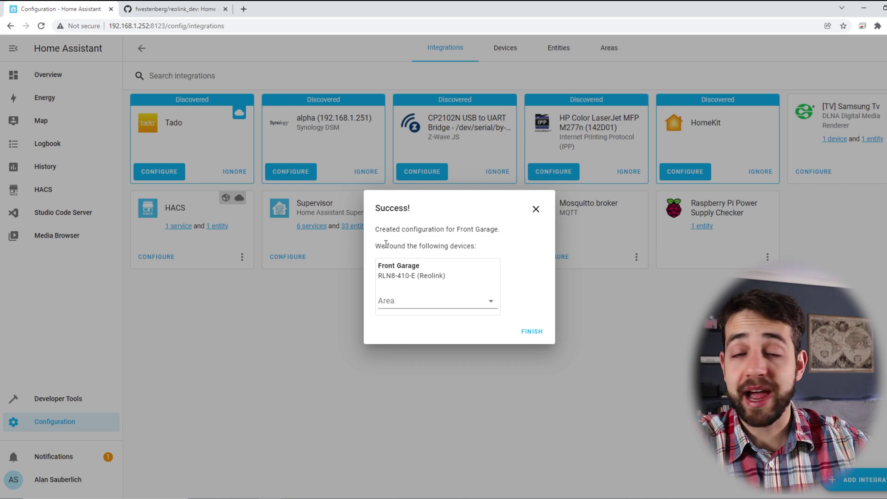
{"action": "left_click", "coordinate": [535, 333]}
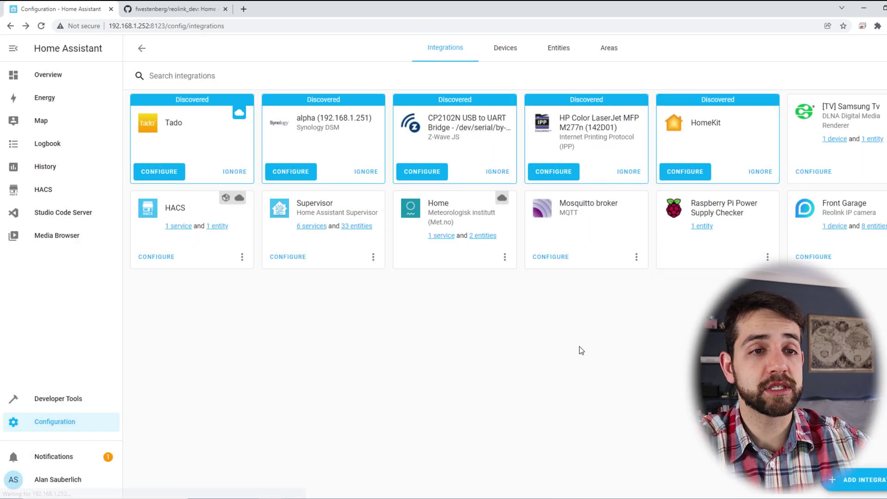
Review the entities of the Front Garage Reolink integration and return to the Overview dashboard
{"action": "left_click_drag", "start_coordinate": [826, 204], "coordinate": [885, 208]}
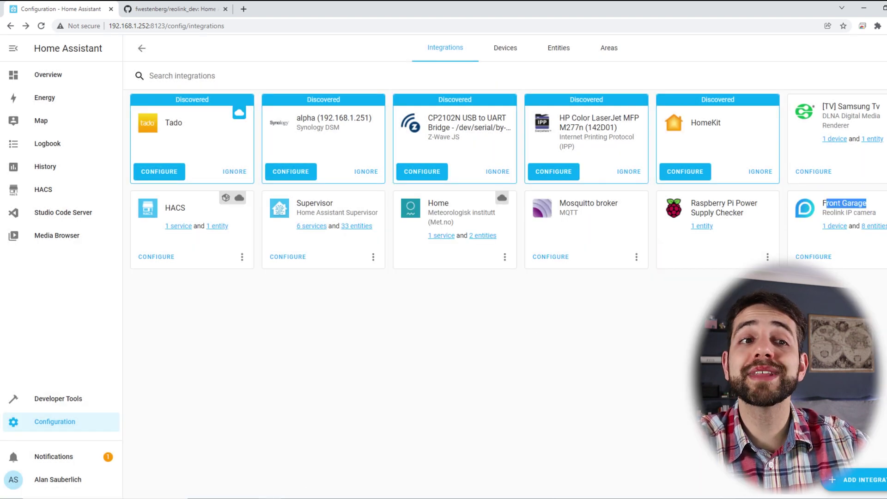
{"action": "left_click", "coordinate": [877, 230]}
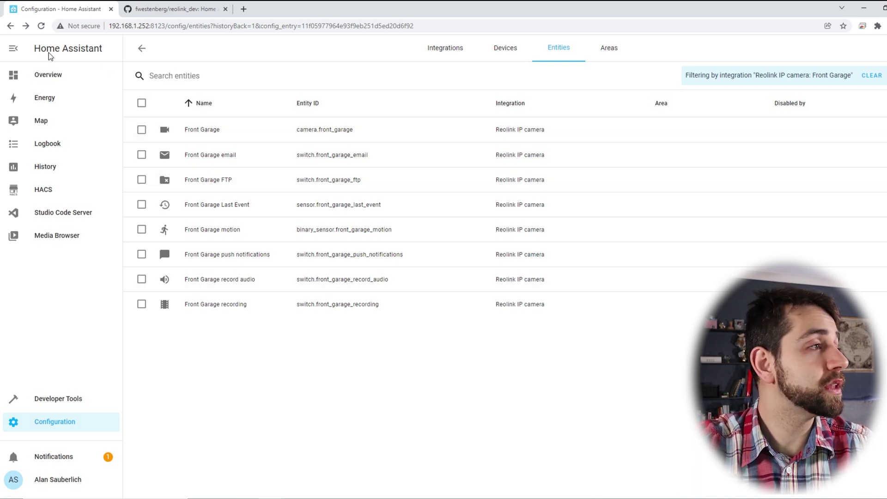
{"action": "left_click", "coordinate": [51, 80]}
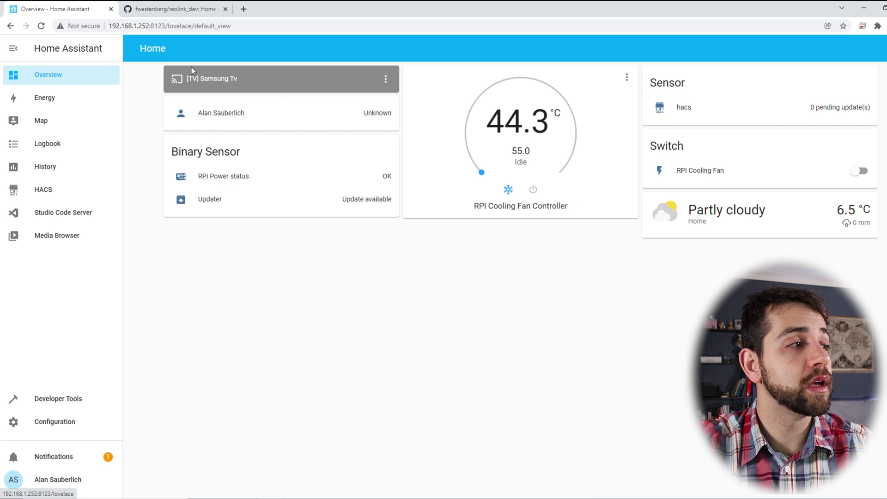
Edit the Home dashboard and add the suggested card for the camera.front_garage entity, finding it by entity with the search "ca"
{"action": "left_click", "coordinate": [877, 48]}
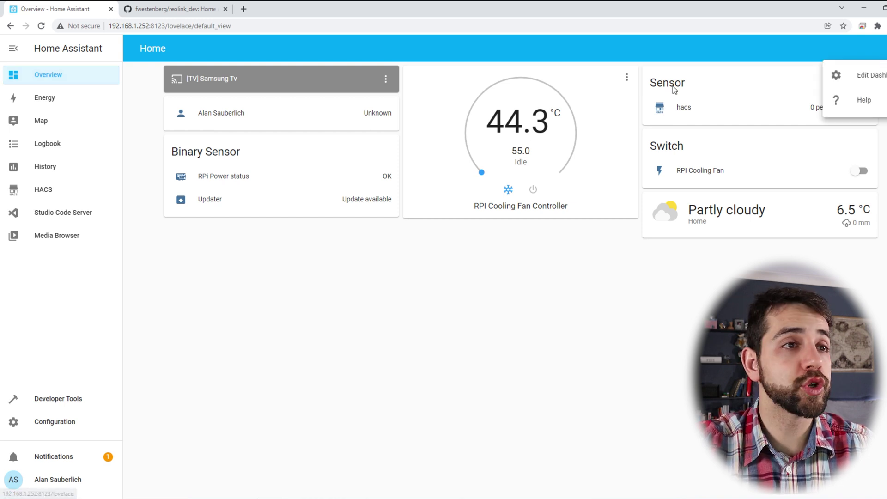
{"action": "left_click", "coordinate": [869, 75]}
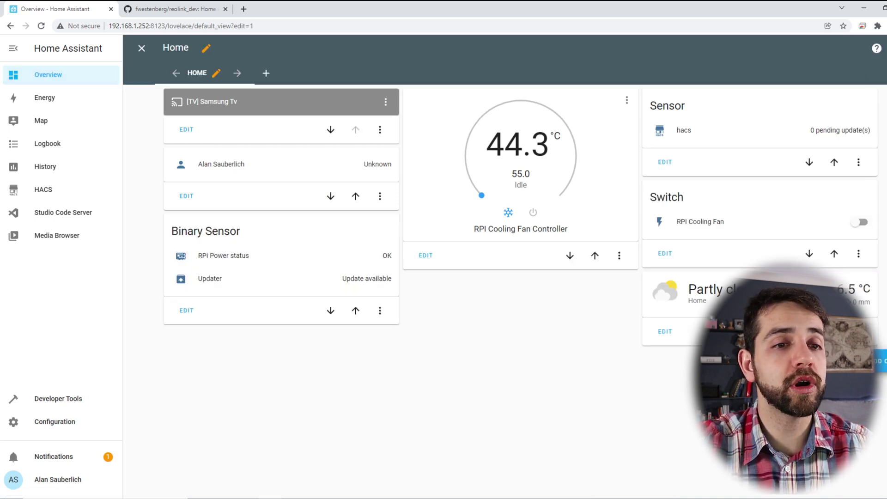
{"action": "left_click", "coordinate": [877, 360]}
{"action": "left_click", "coordinate": [563, 87]}
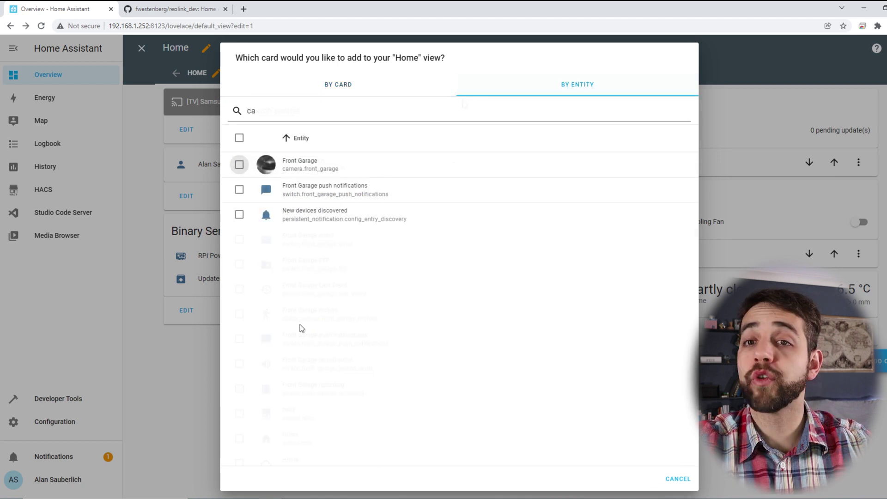
{"action": "left_click", "coordinate": [238, 165]}
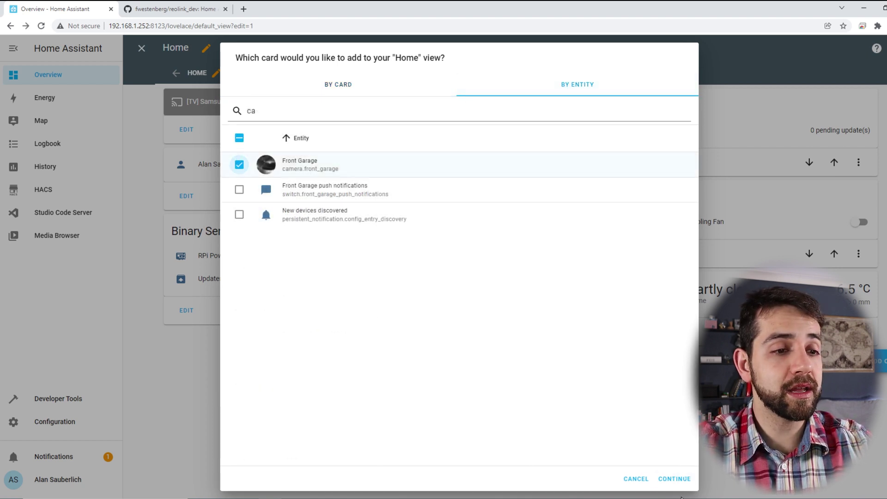
{"action": "left_click", "coordinate": [682, 479]}
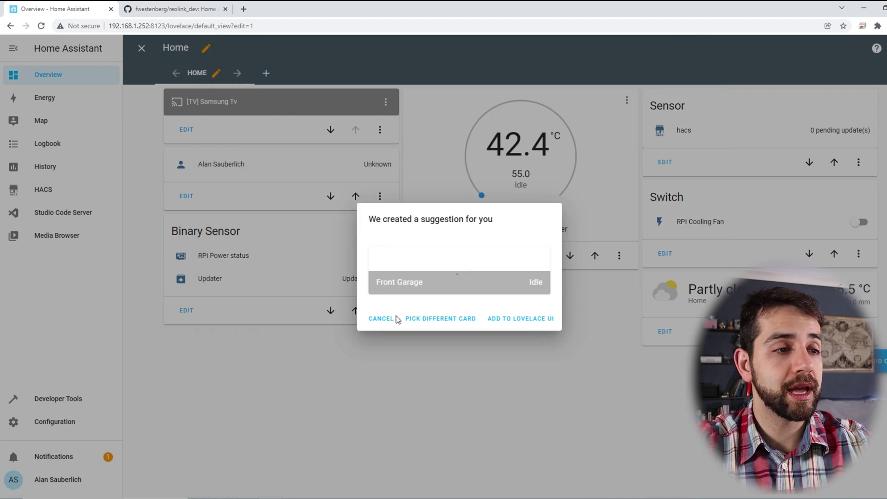
{"action": "left_click", "coordinate": [539, 351]}
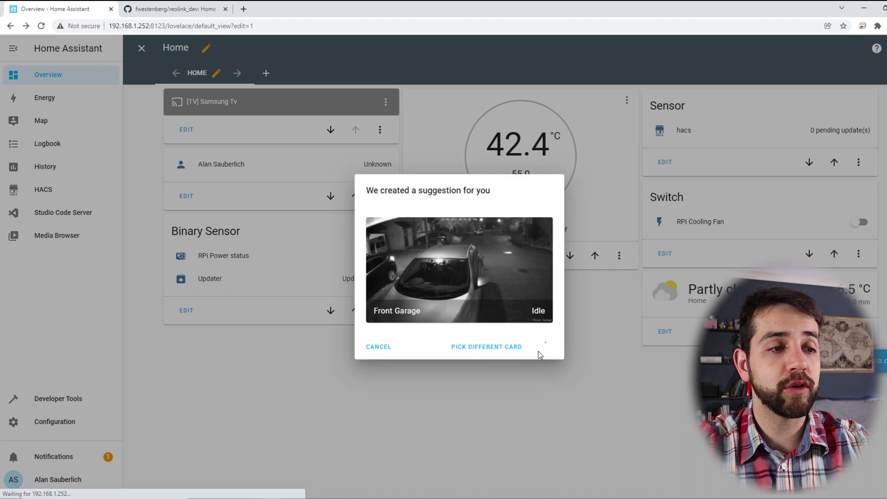